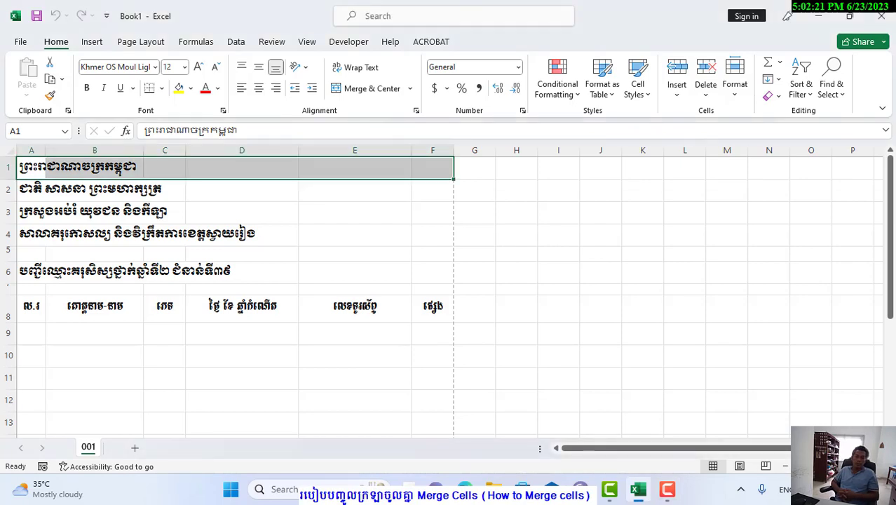
Step: Inspect the title cells and the row 8 column headers A8 to F8
left_click(652, 251)
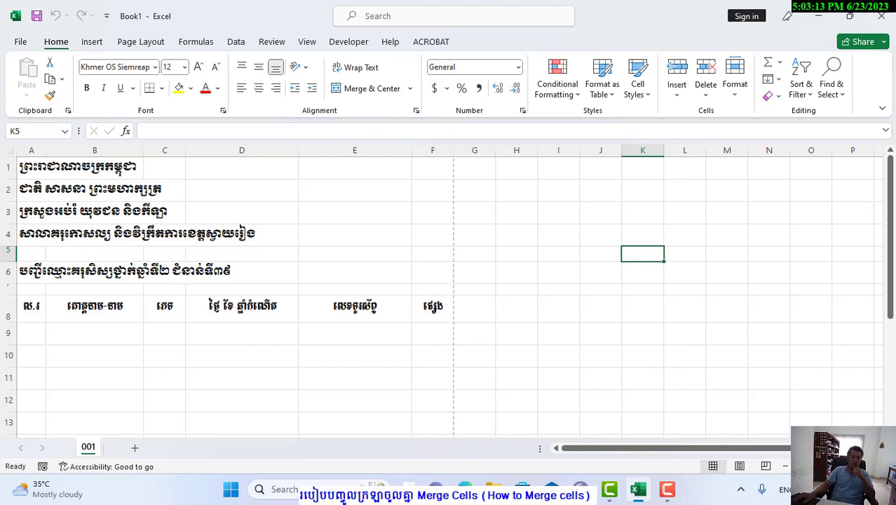
left_click_drag(21, 165, 21, 184)
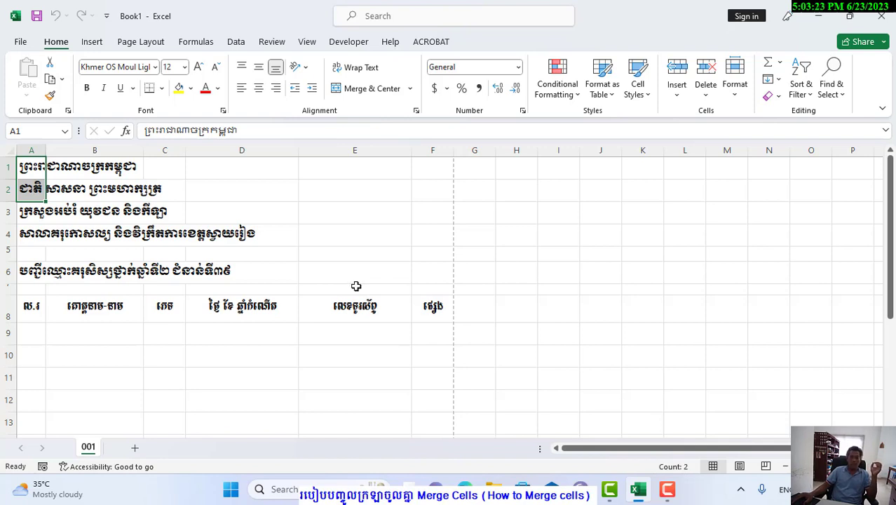
left_click(31, 167)
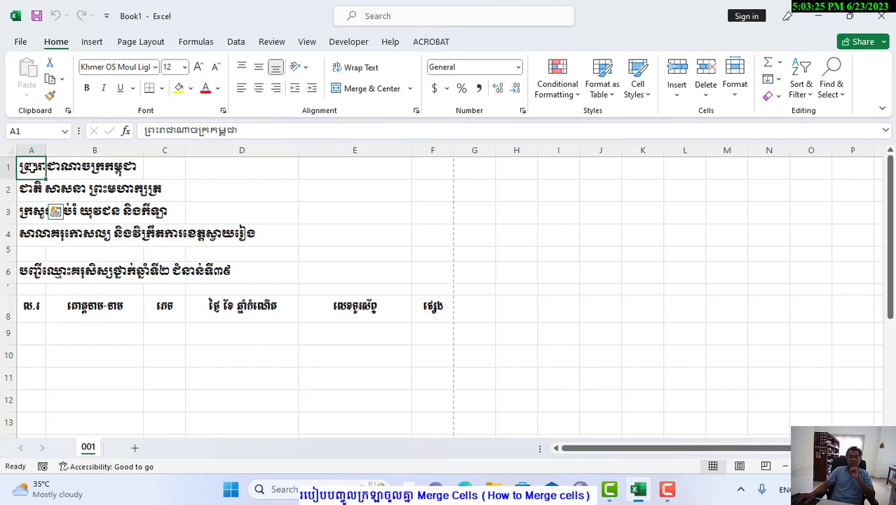
left_click_drag(31, 167, 273, 166)
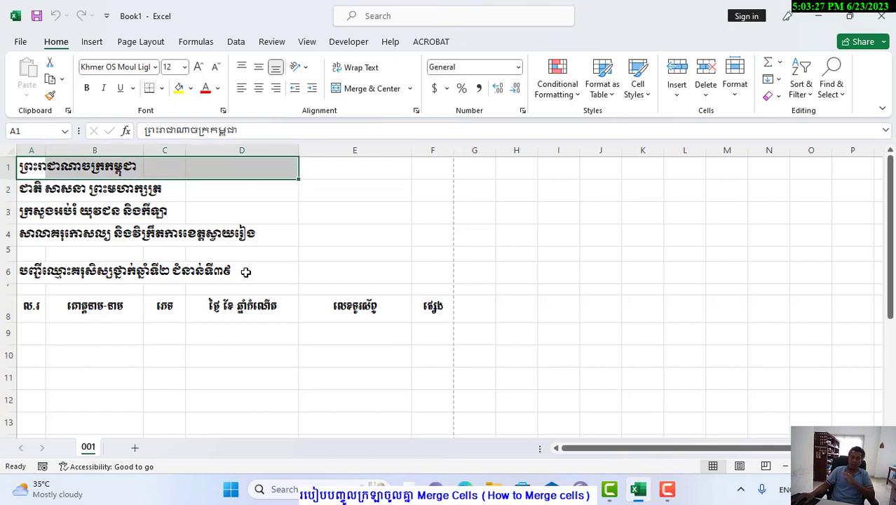
left_click_drag(33, 310, 437, 319)
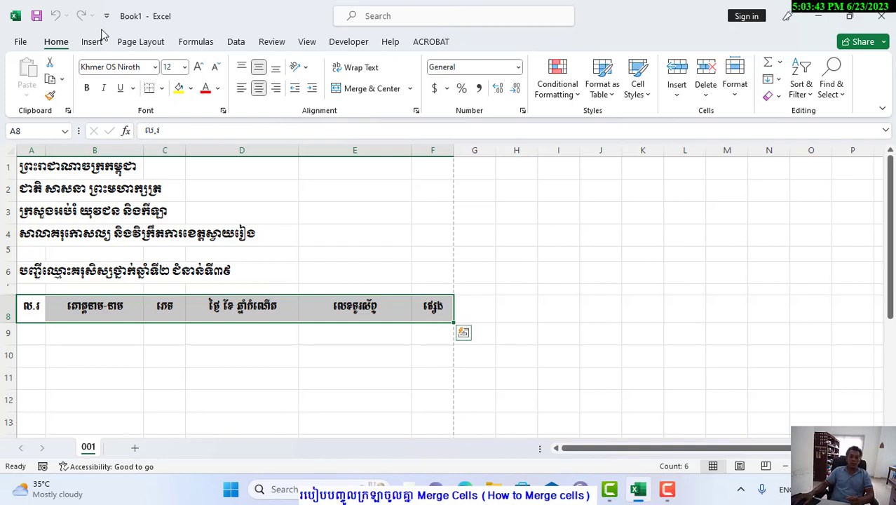
left_click(30, 314)
left_click(74, 310)
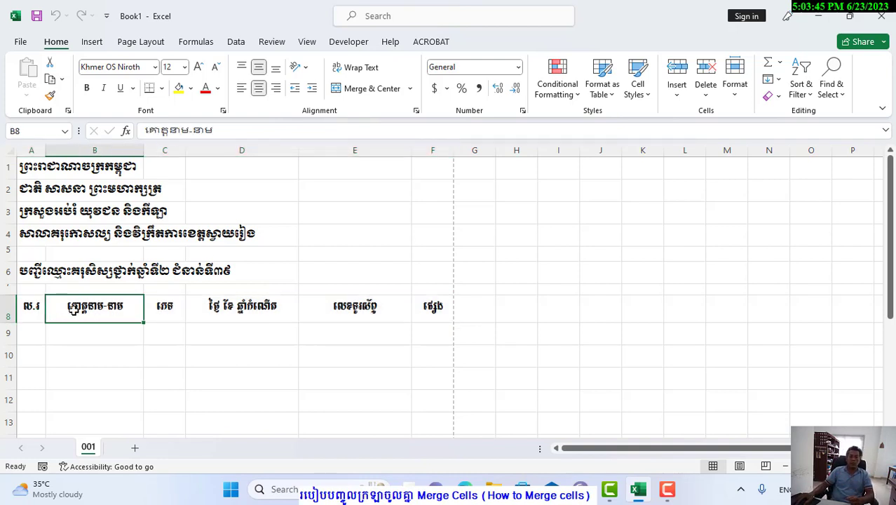
left_click(165, 307)
left_click(247, 309)
left_click(370, 319)
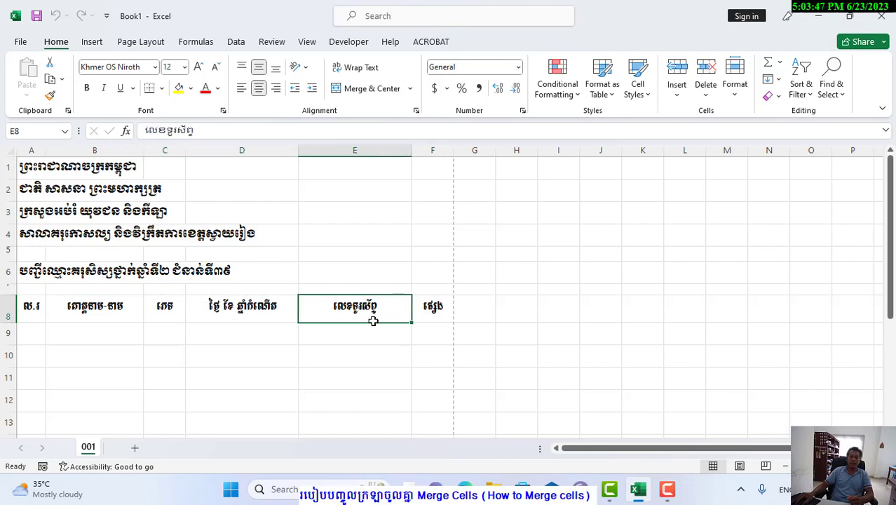
left_click(435, 311)
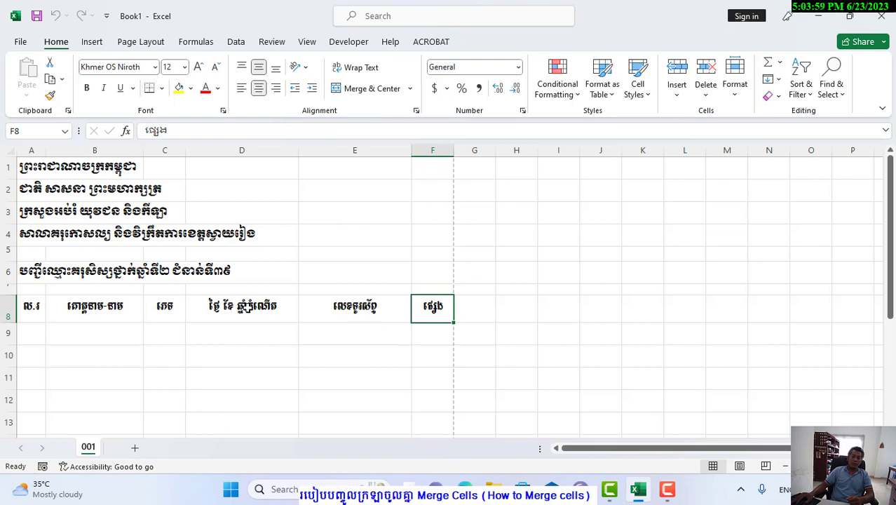
Step: Select the top Khmer title across A1 to F1
left_click(30, 168)
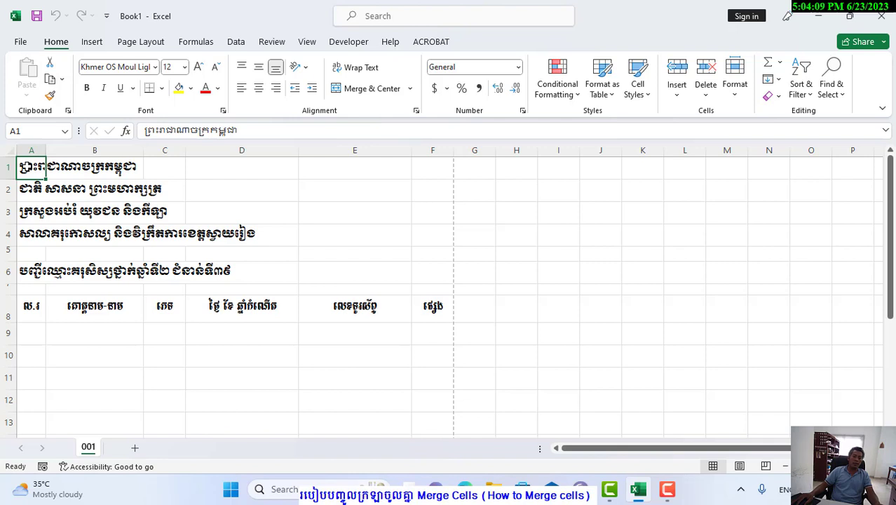
left_click_drag(31, 167, 175, 163)
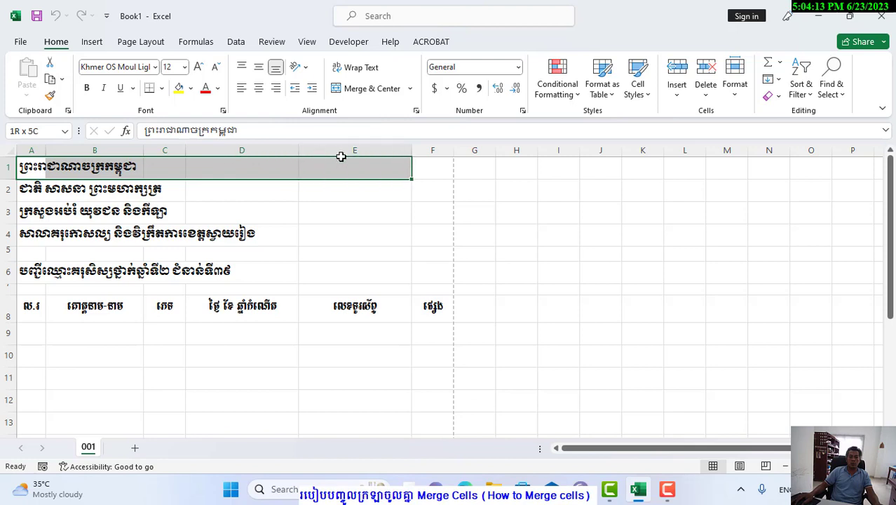
left_click_drag(174, 163, 432, 161)
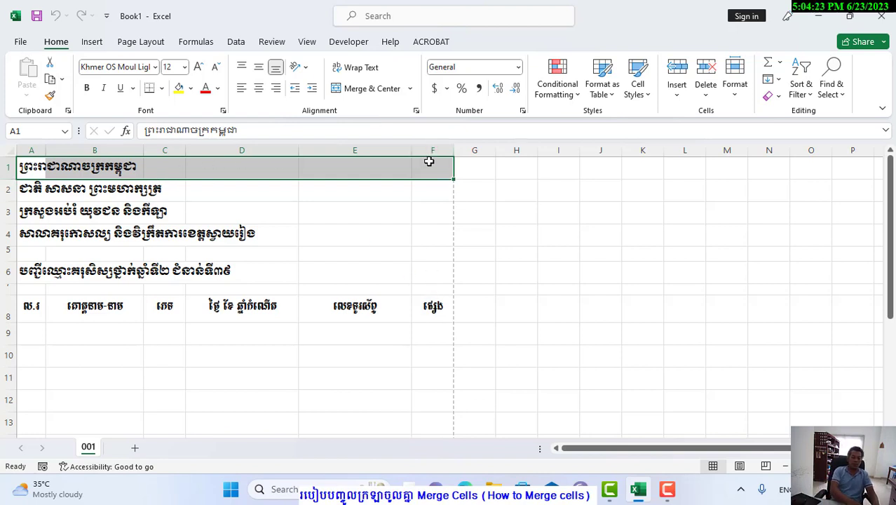
left_click_drag(39, 31, 72, 63)
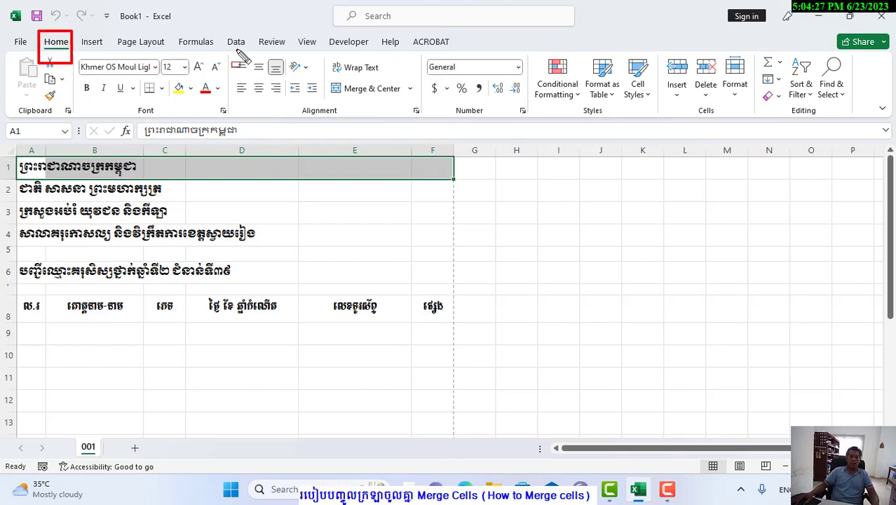
mouse_move(227, 43)
left_mouse_down()
mouse_move(355, 129)
mouse_move(423, 128)
left_mouse_up()
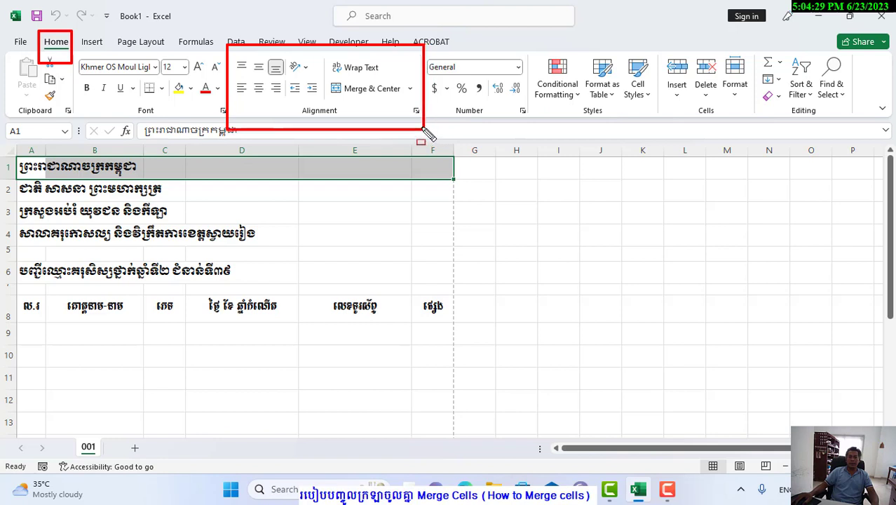
left_click_drag(327, 76, 417, 102)
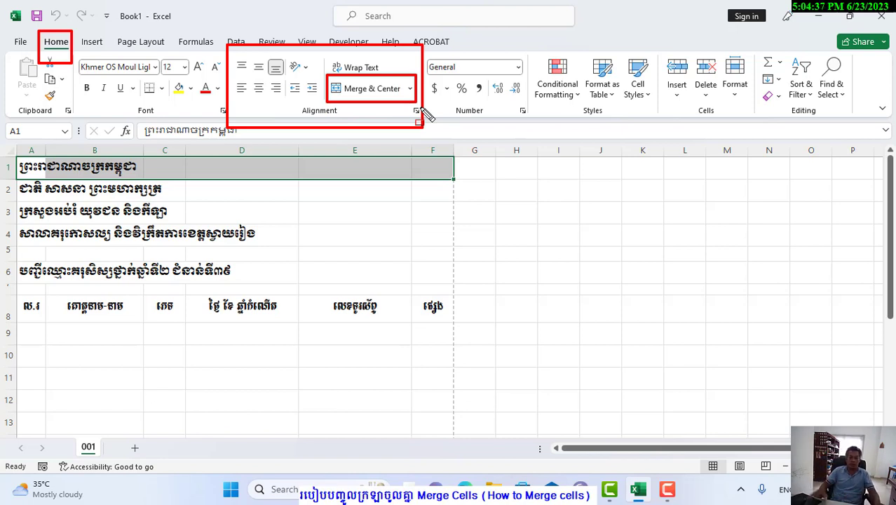
key("e")
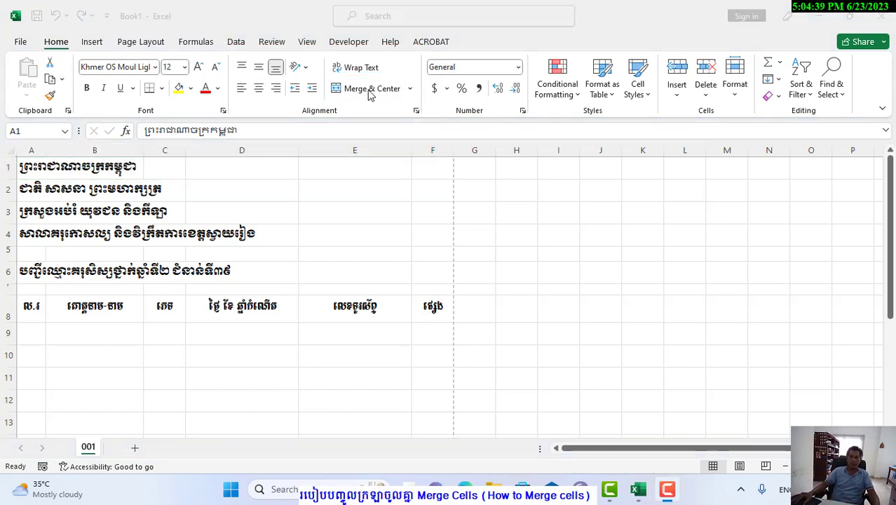
Step: Merge the row 1 title across A1:F1 and keep it centre-aligned
left_click(370, 90)
left_click(371, 91)
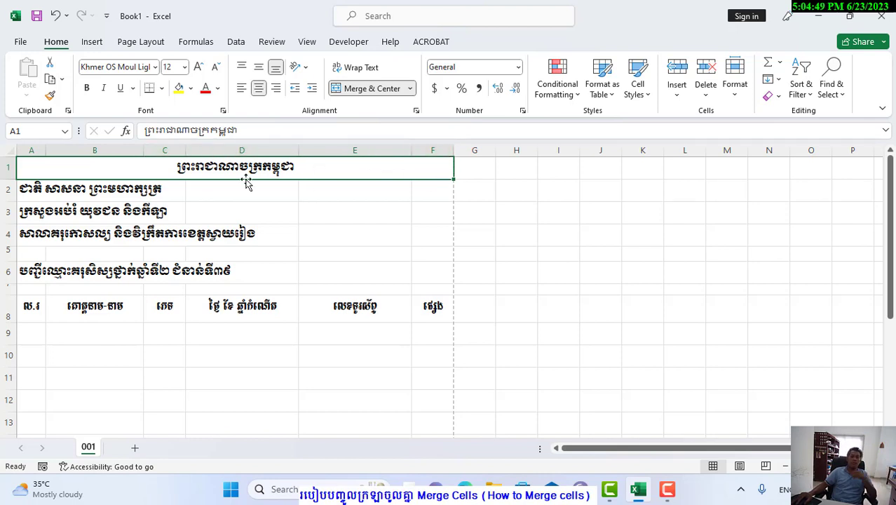
left_click(241, 89)
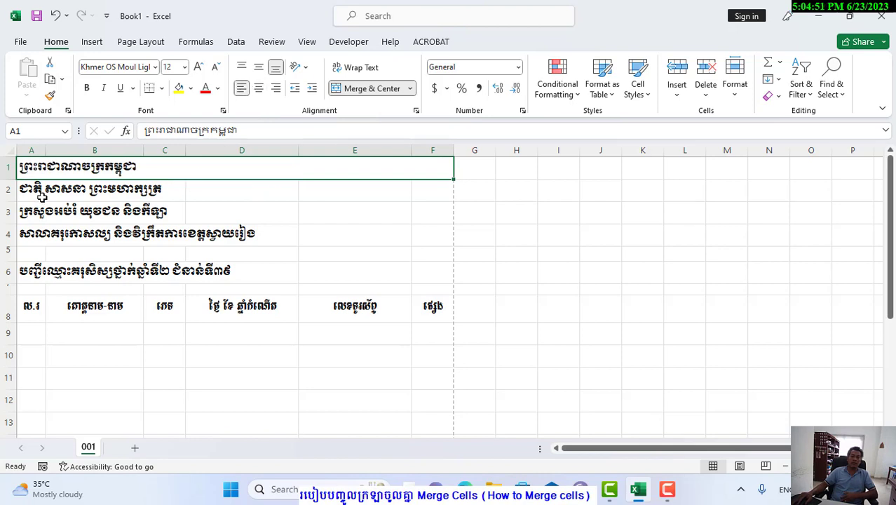
left_click(258, 89)
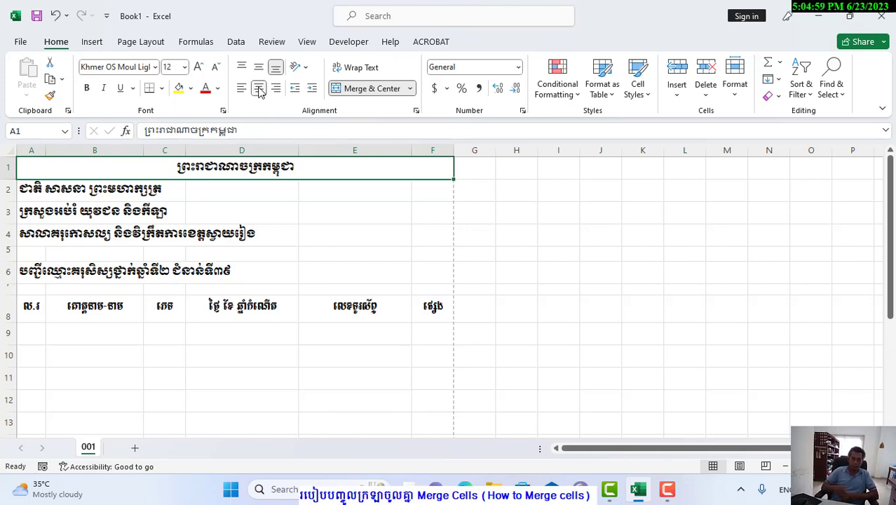
Step: Merge and centre the second Khmer heading across A2:F2
left_click_drag(25, 189, 439, 191)
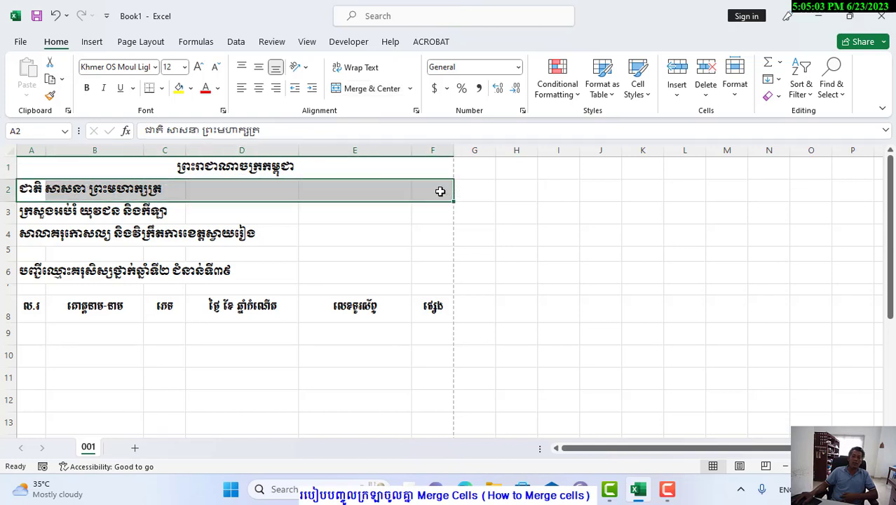
left_click(360, 90)
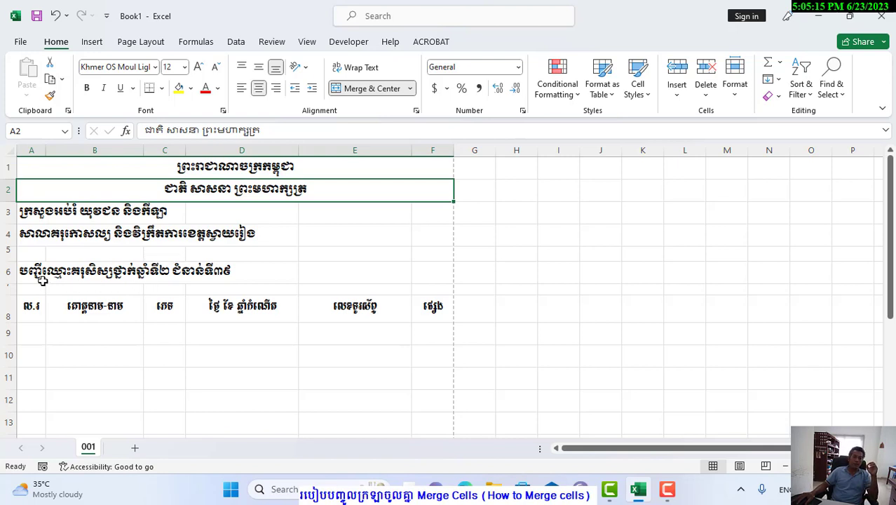
left_click_drag(33, 279, 449, 278)
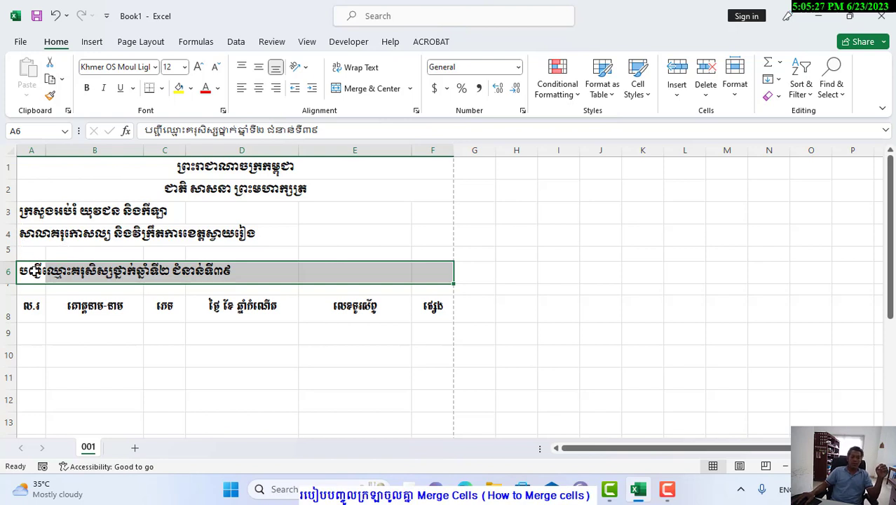
Step: Merge and centre the list title across A6:F6, then check it in print preview
left_click_drag(28, 272, 424, 272)
left_click(372, 88)
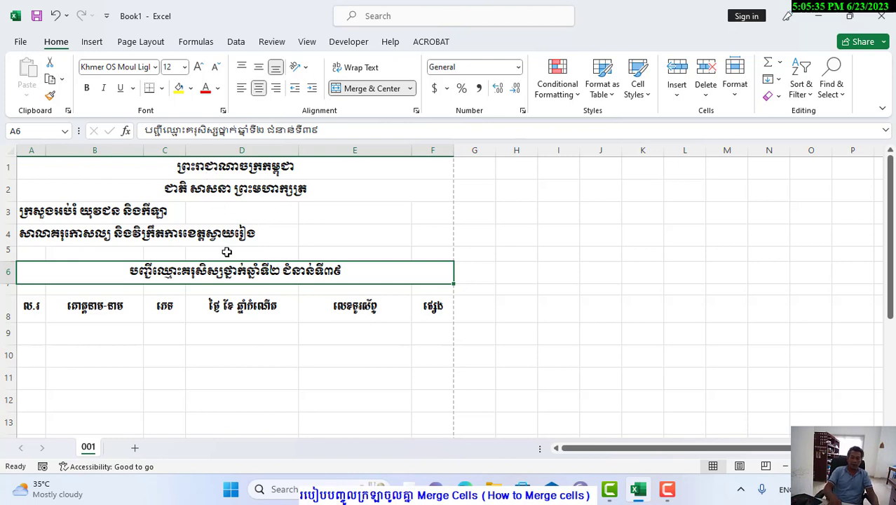
key("ctrl+p")
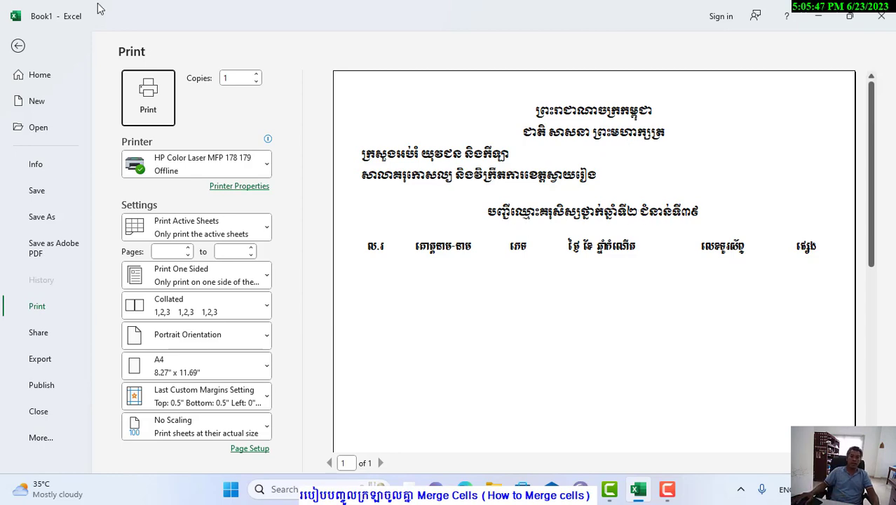
left_click(19, 47)
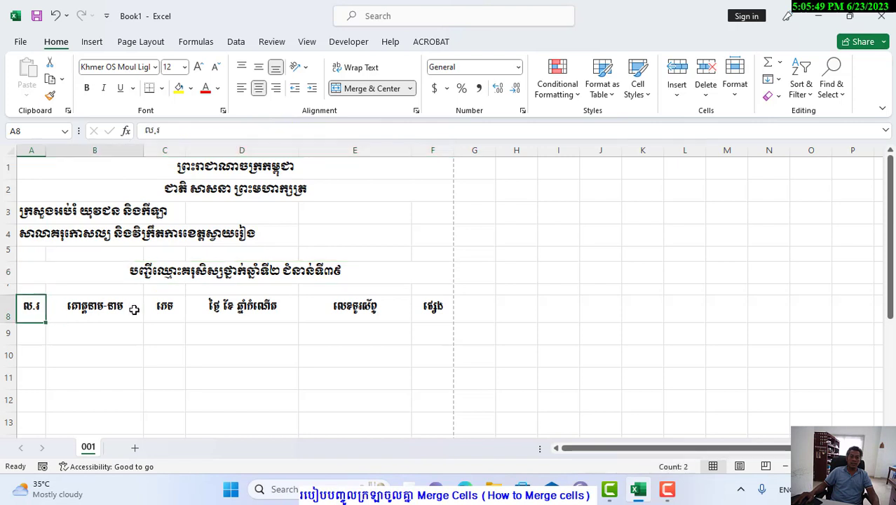
Step: Duplicate the 001 sheet and rename the copy to 022
left_click_drag(31, 309, 433, 309)
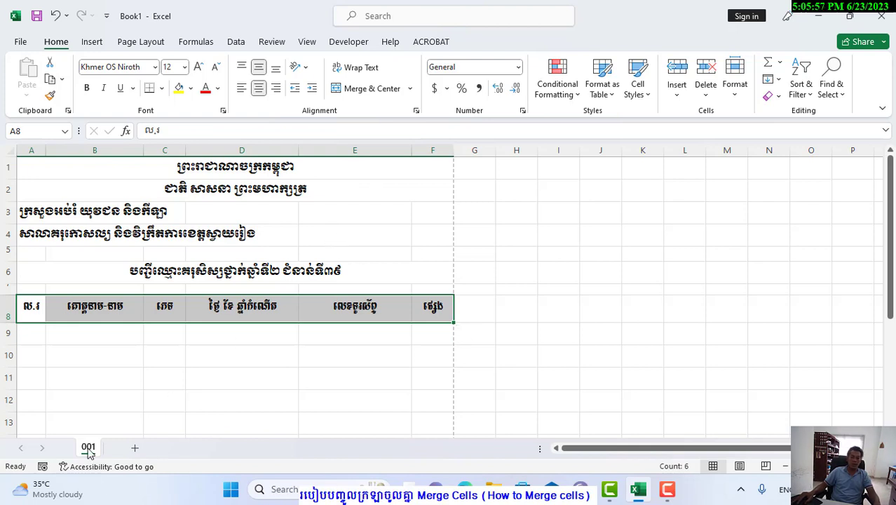
left_click_drag(120, 452, 119, 453)
double_click(119, 448)
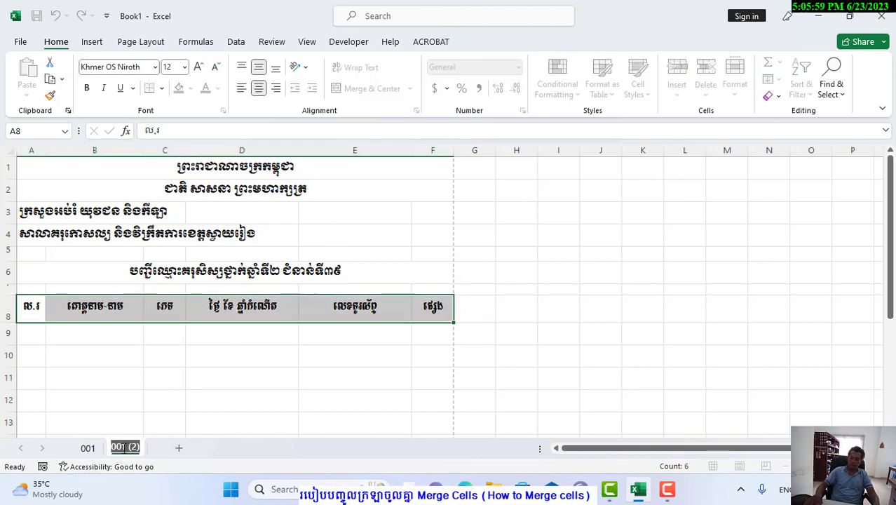
type("022")
left_click(331, 359)
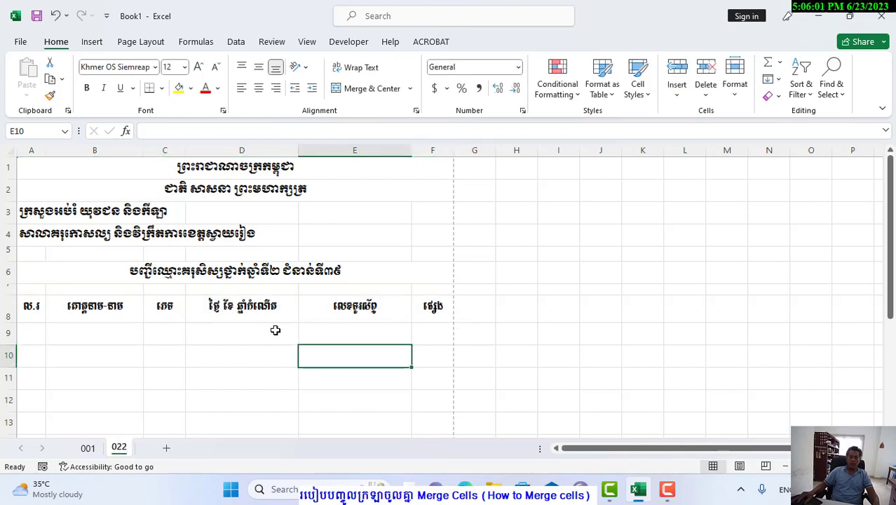
left_click(293, 305)
Step: Insert a column at E, with the current-address heading in E8 and the village sub-header in E9
left_click(352, 305)
left_click(355, 150)
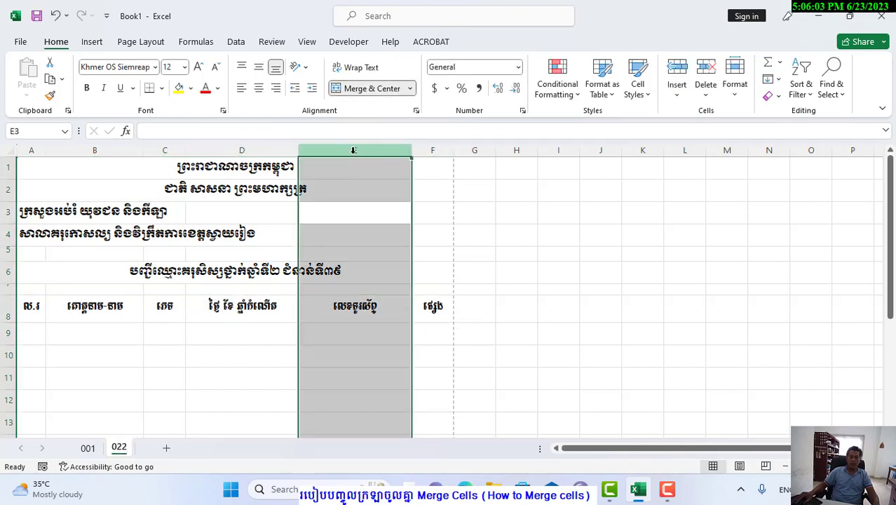
right_click(355, 154)
left_click(404, 285)
left_click(391, 306)
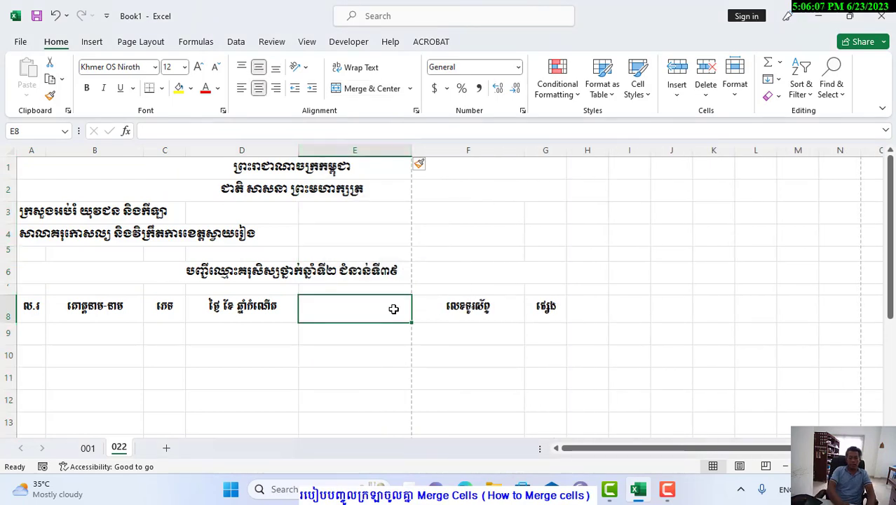
type("11")
key("BackSpace")
key("BackSpace")
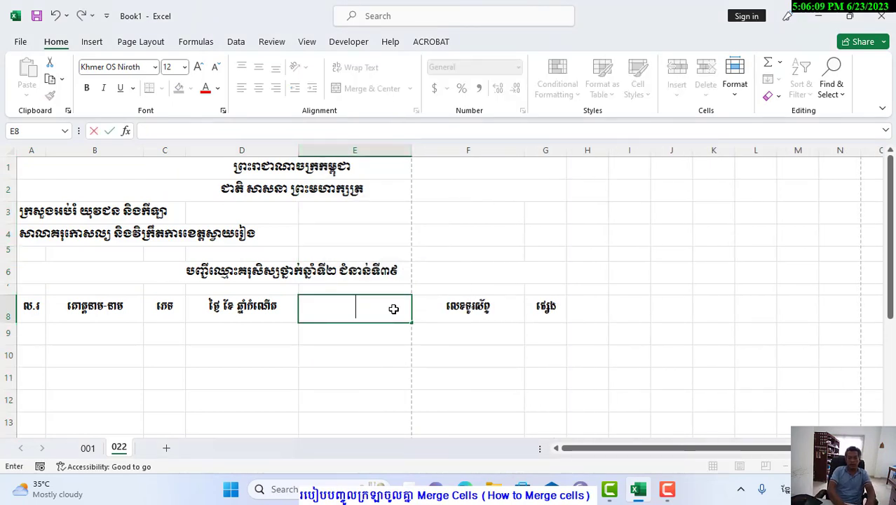
type("ទីលំនៅប")
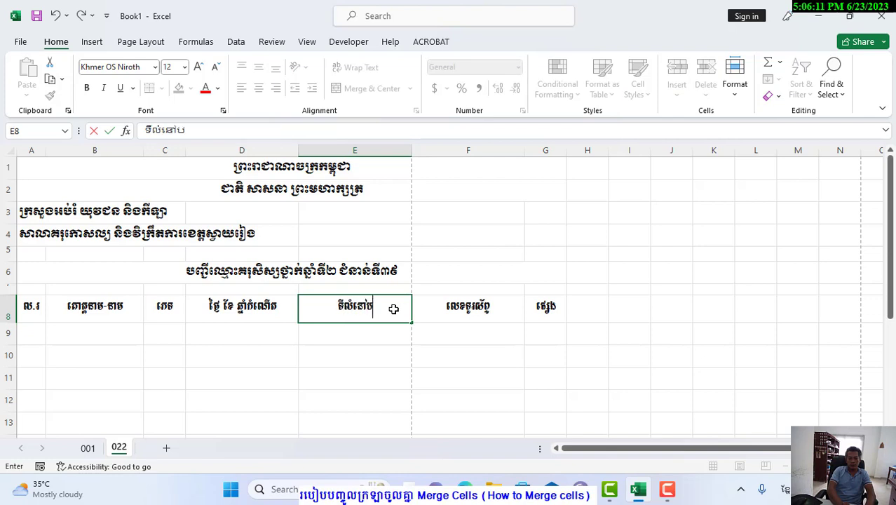
type("ច្ចុប្បន្ន")
key("Return")
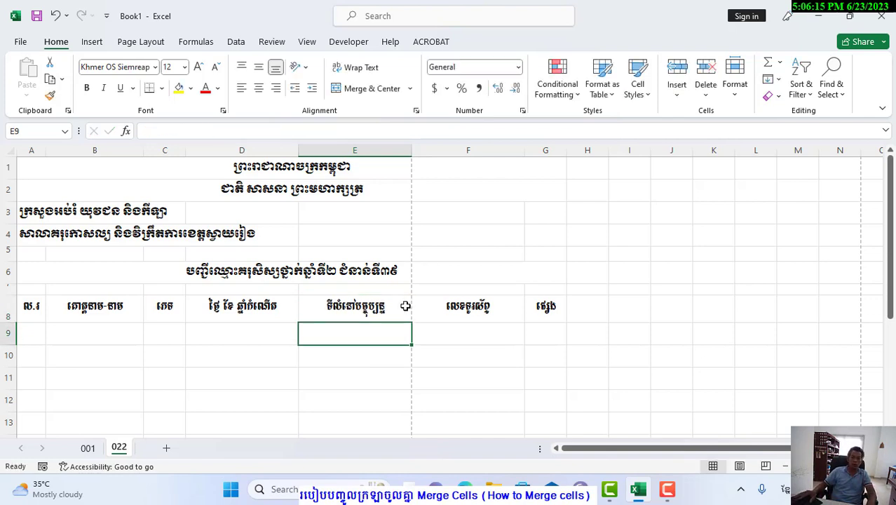
type("ក")
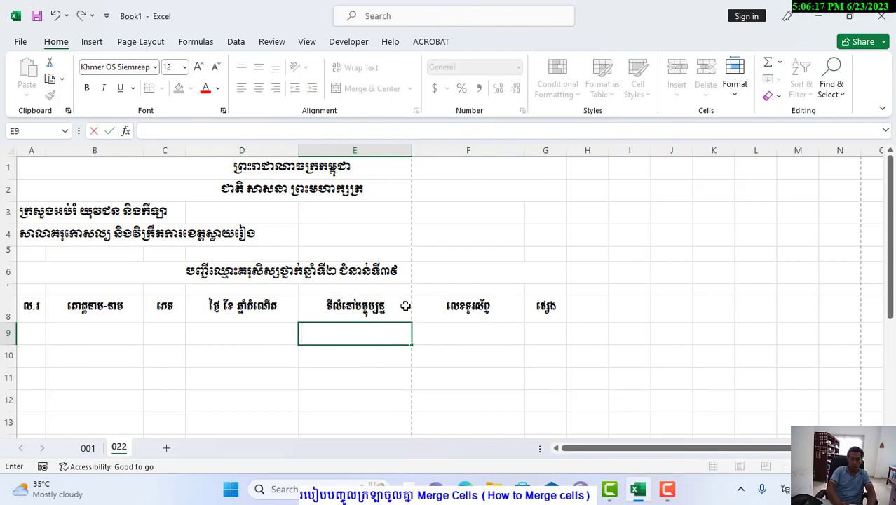
type("ូមម")
key("Tab")
Step: Insert a column at F and enter the commune sub-header in F9
left_click(437, 150)
right_click(439, 155)
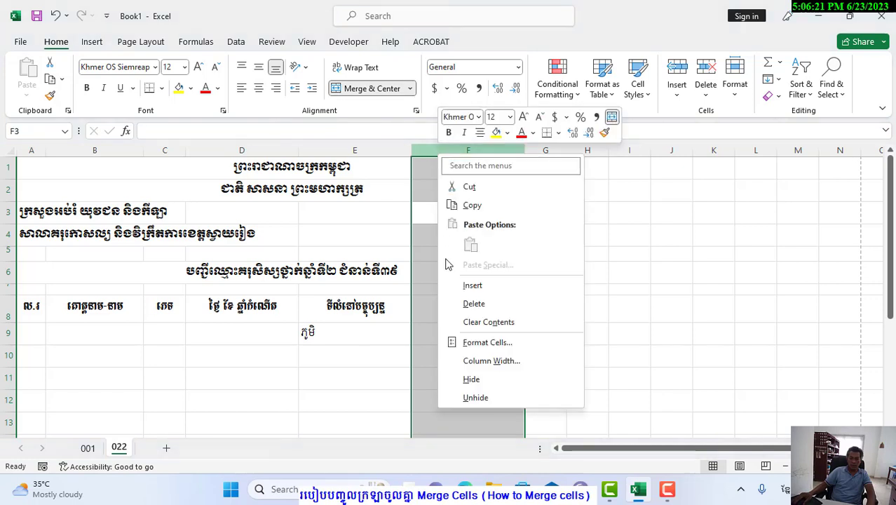
left_click(471, 285)
left_click(439, 341)
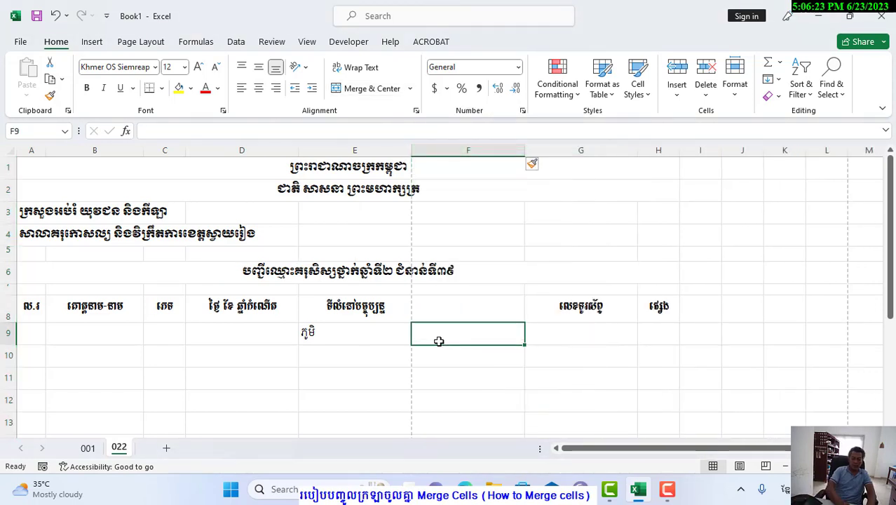
type("ថ្ង")
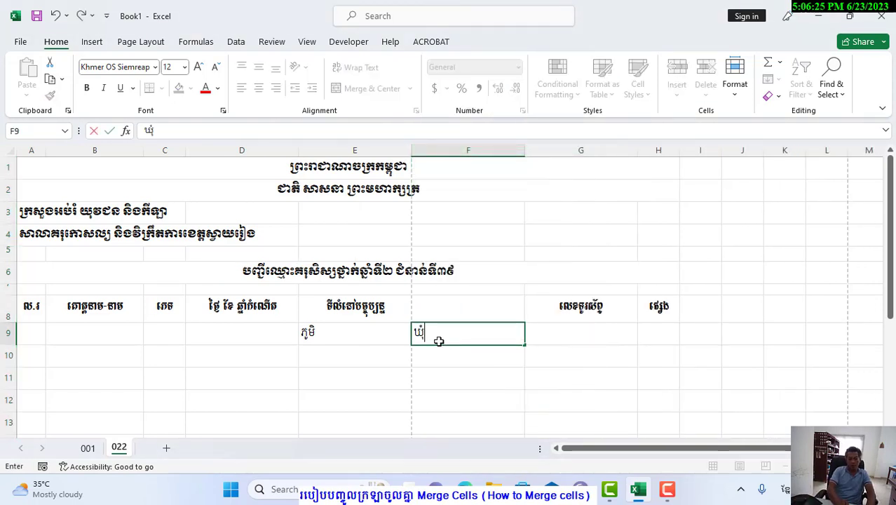
key("Tab")
Step: Insert a column at G and enter 'ស្រុក' as the district sub-header in G9
left_click(565, 150)
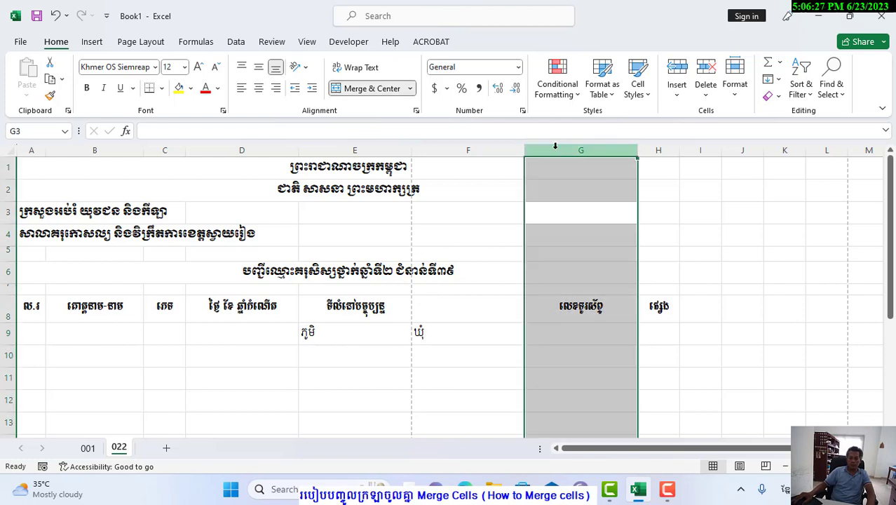
right_click(560, 152)
left_click(590, 282)
left_click(554, 331)
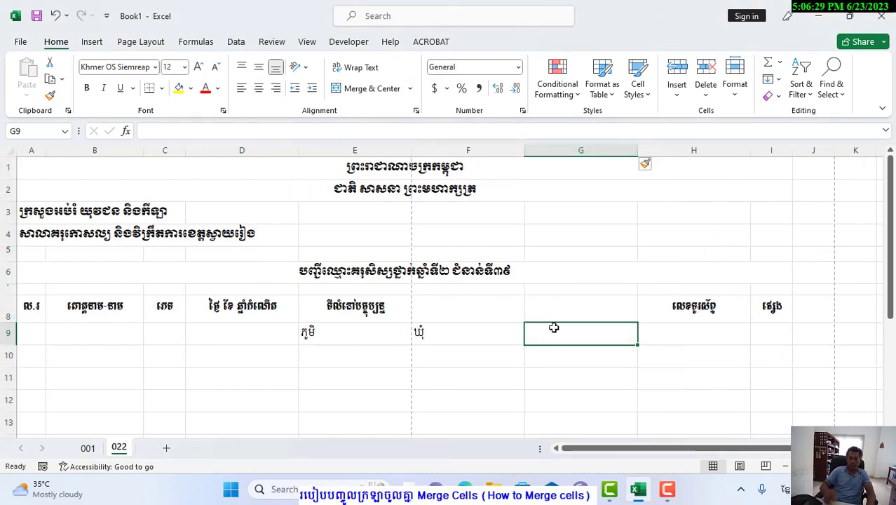
type("ខ")
key("BackSpace")
type("ស្រុក")
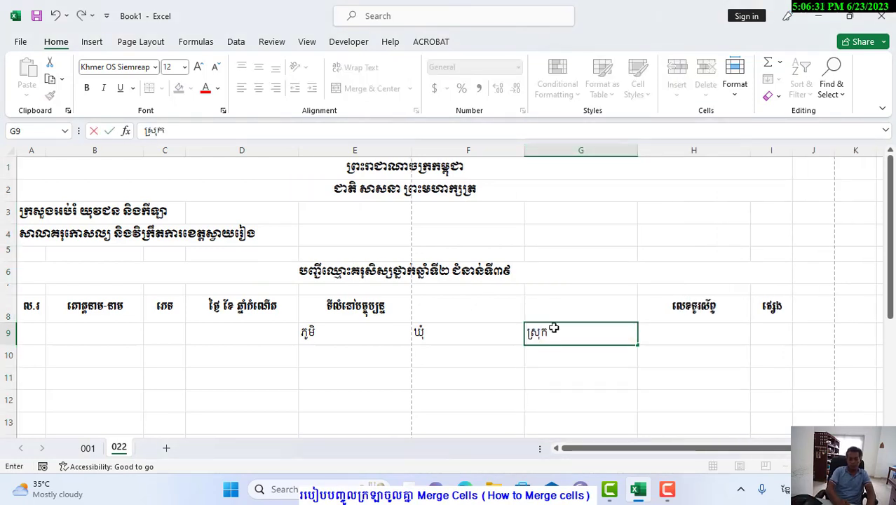
key("Tab")
Step: Insert a column at H and enter the capital/province sub-header in H9
left_click(644, 151)
right_click(660, 151)
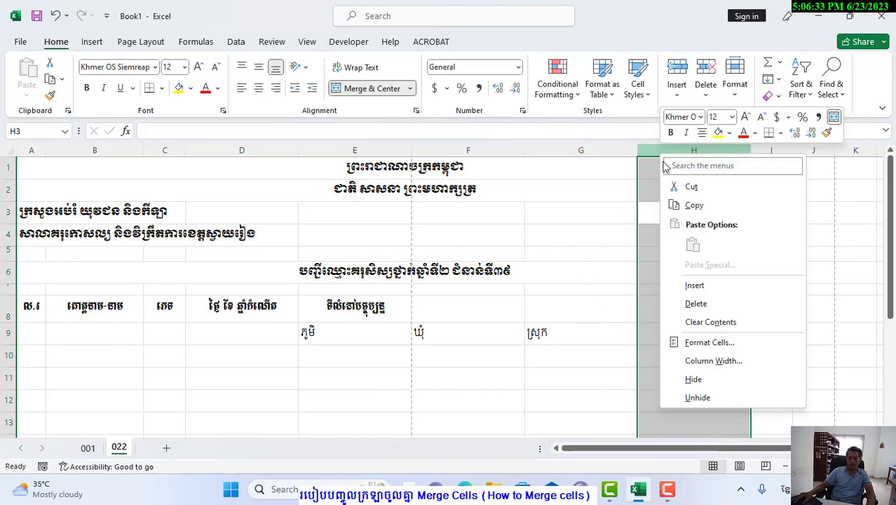
left_click(698, 282)
left_click(672, 338)
type("ខេត្ត")
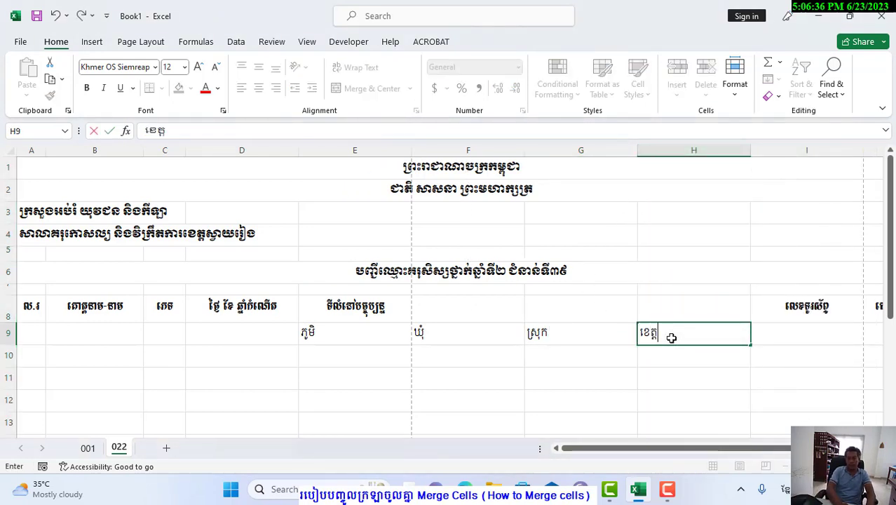
key("Tab")
left_click(672, 337)
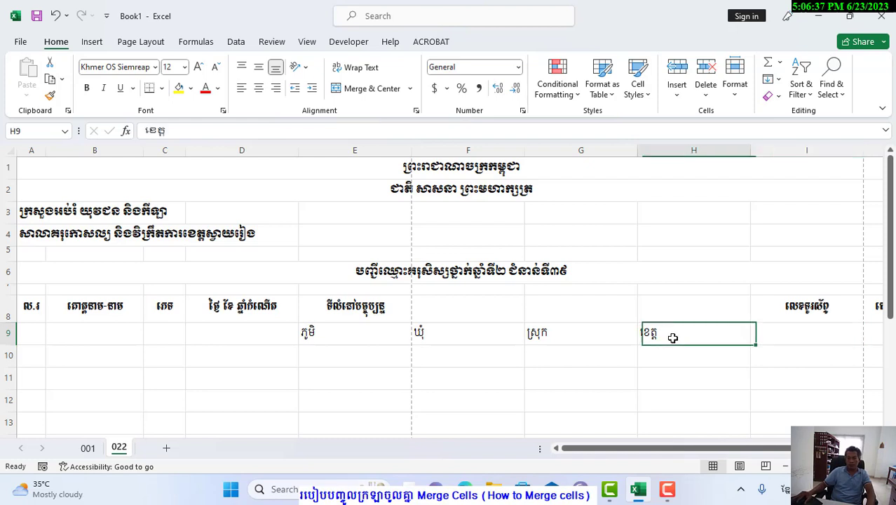
type("ព")
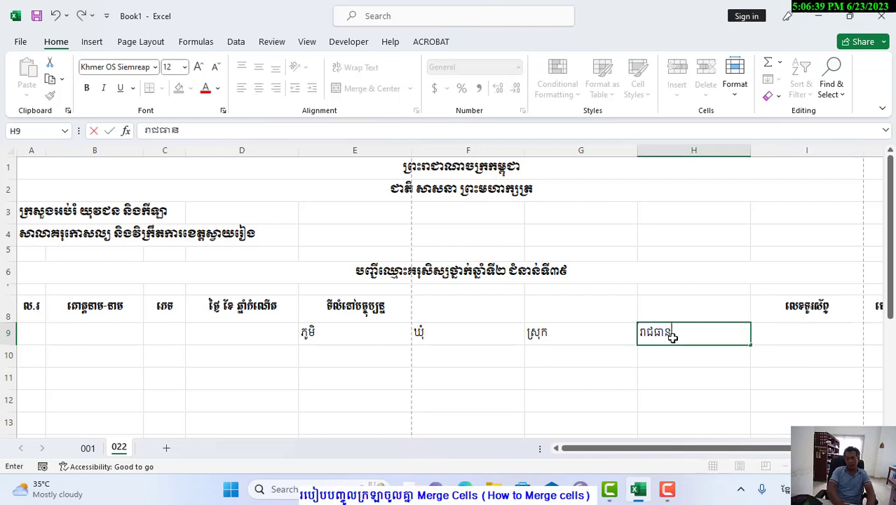
type("/")
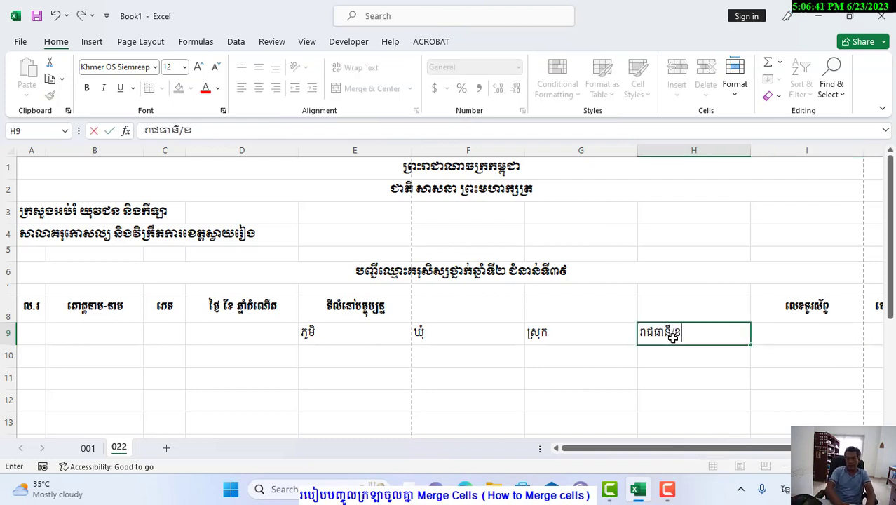
type("េត្ត")
key("Tab")
Step: Complete F9 as 'ឃុំ/សង្កាត់' and G9 as 'ស្រុក/ក្រុង'
double_click(447, 332)
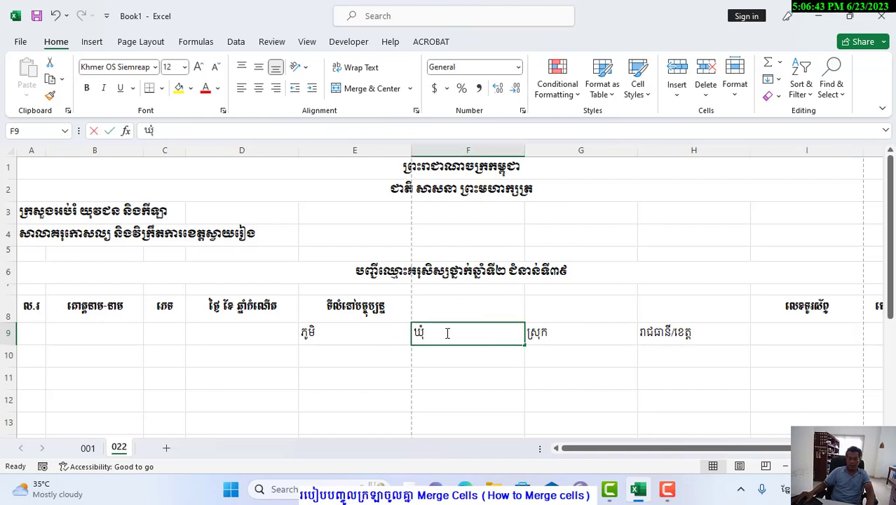
type("/សង្កាត់")
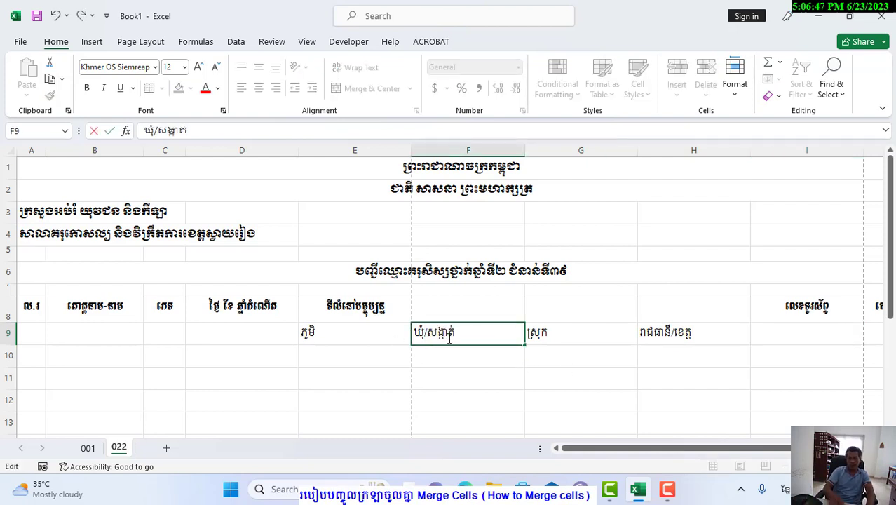
key("Tab")
type("ក")
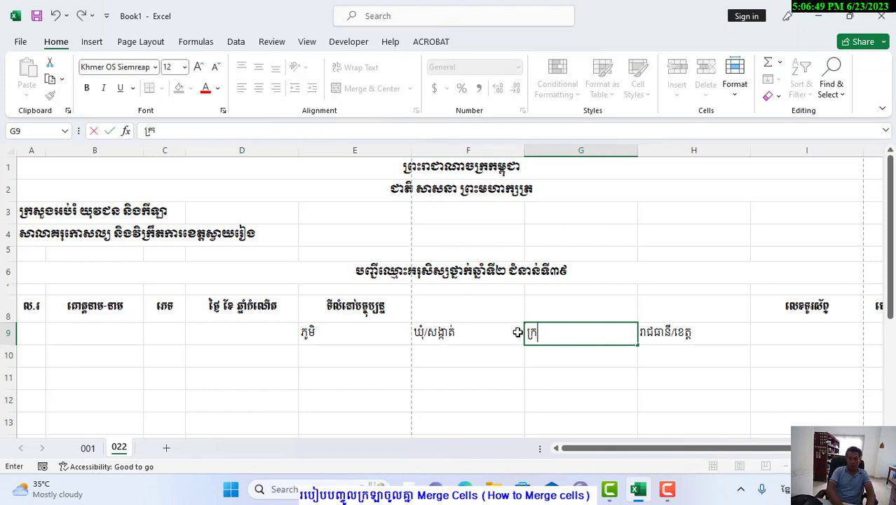
type("ស្រុក")
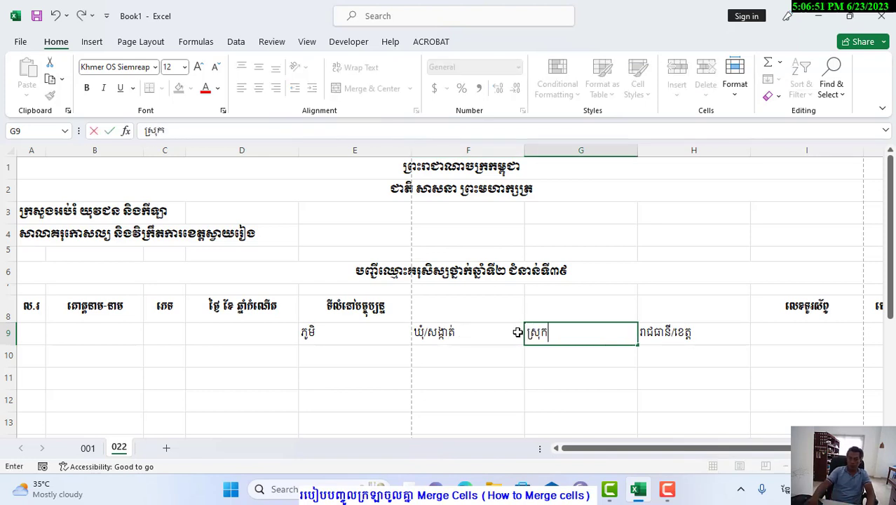
type("/ក្រុង")
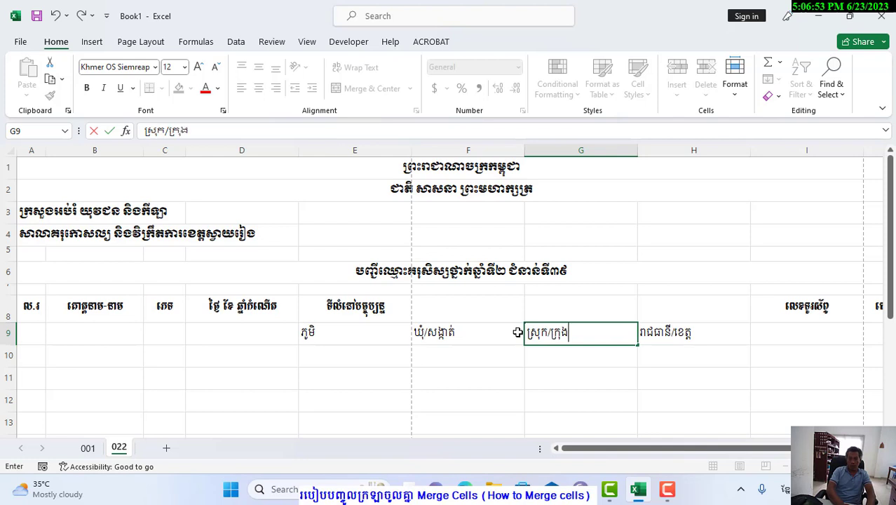
key("Return")
Step: Centre the sub-headers in E9:H9 and merge the current-address heading across E8:H8
left_click_drag(371, 335, 698, 333)
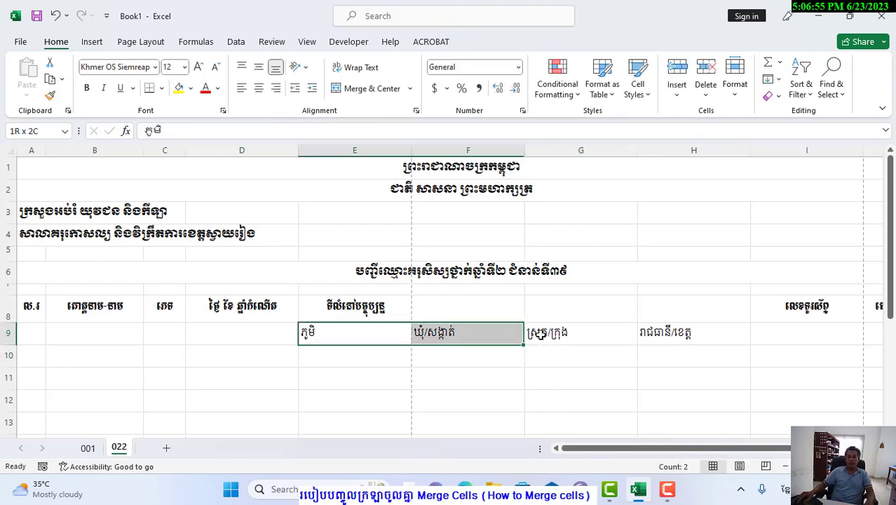
left_click(259, 89)
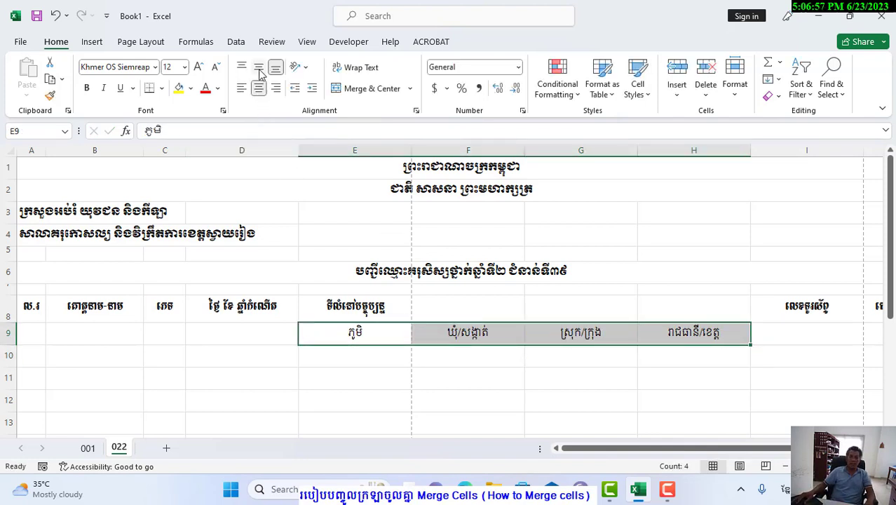
left_click(354, 308)
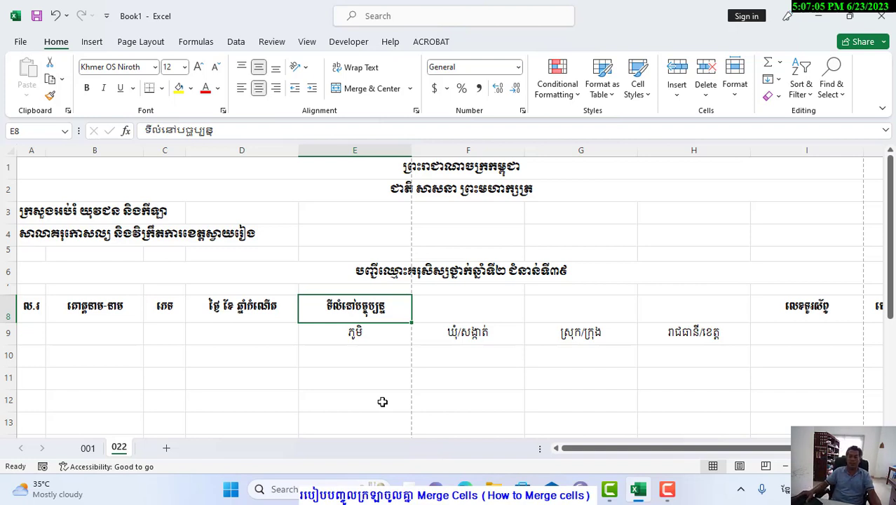
left_click(339, 334)
left_click(341, 317)
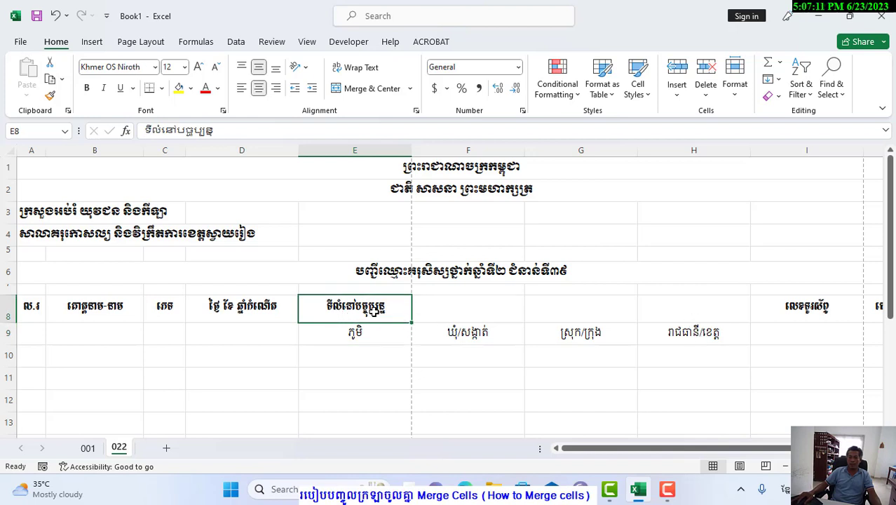
left_click_drag(375, 312, 706, 312)
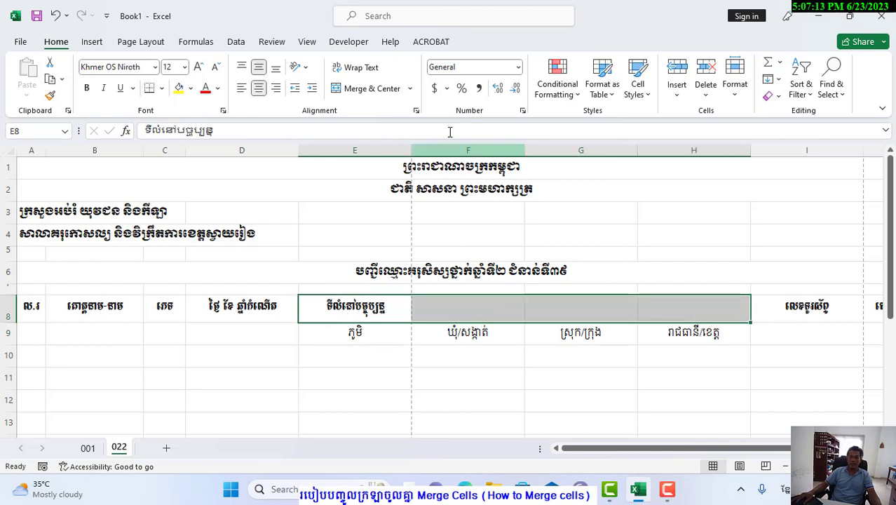
left_click(379, 89)
Step: Set the sub-headers E9:H9 in the Khmer OS Niroth font
left_click_drag(360, 334, 645, 334)
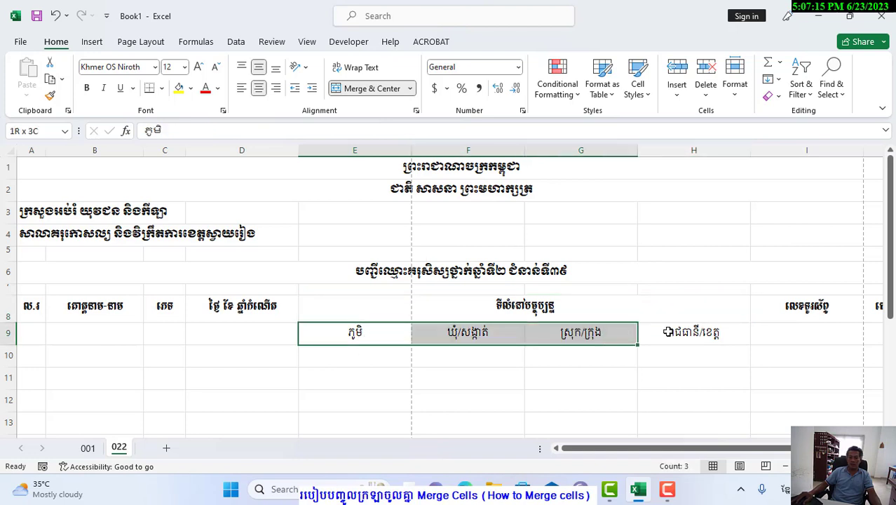
left_click(156, 67)
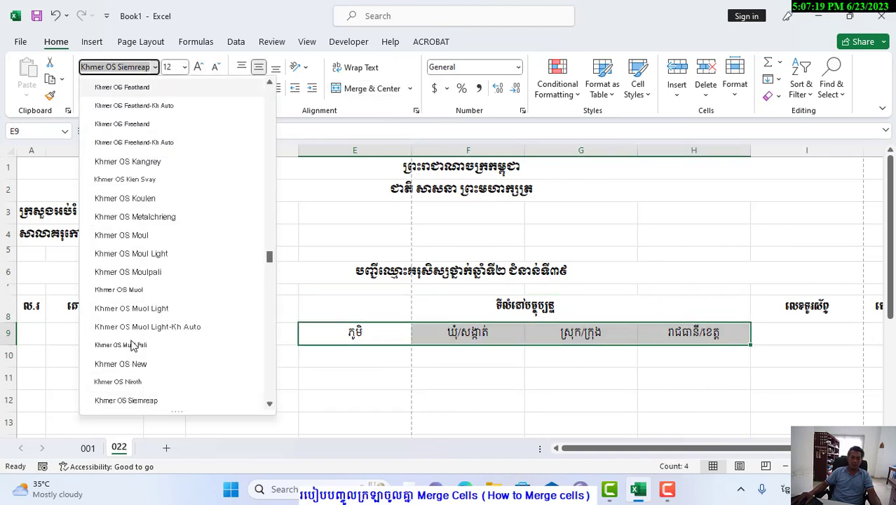
left_click(131, 386)
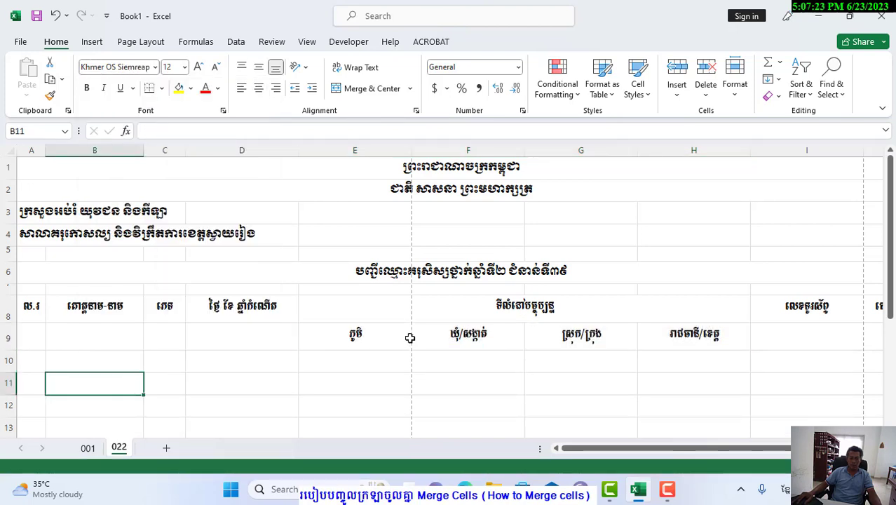
left_click(312, 342)
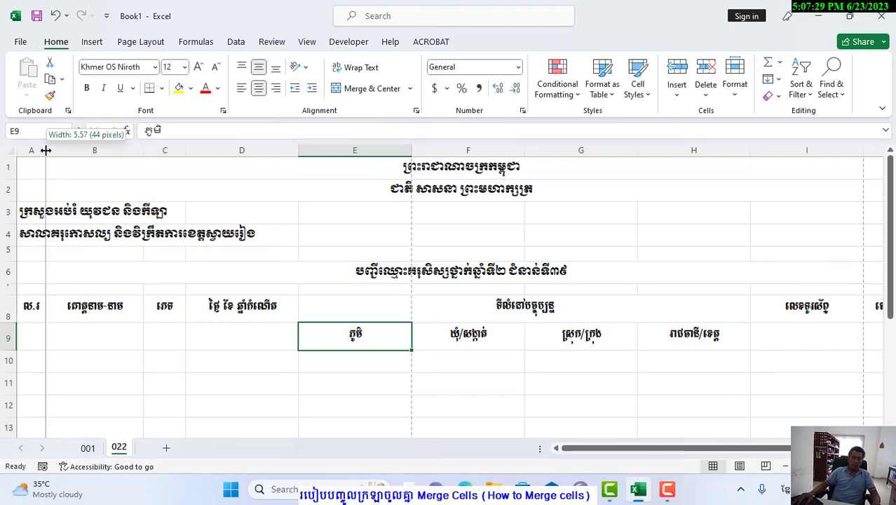
Step: Narrow columns B and D, columns E–H to one equal width, and column I
mouse_move(143, 150)
left_mouse_down()
mouse_move(127, 153)
mouse_move(147, 153)
left_mouse_up()
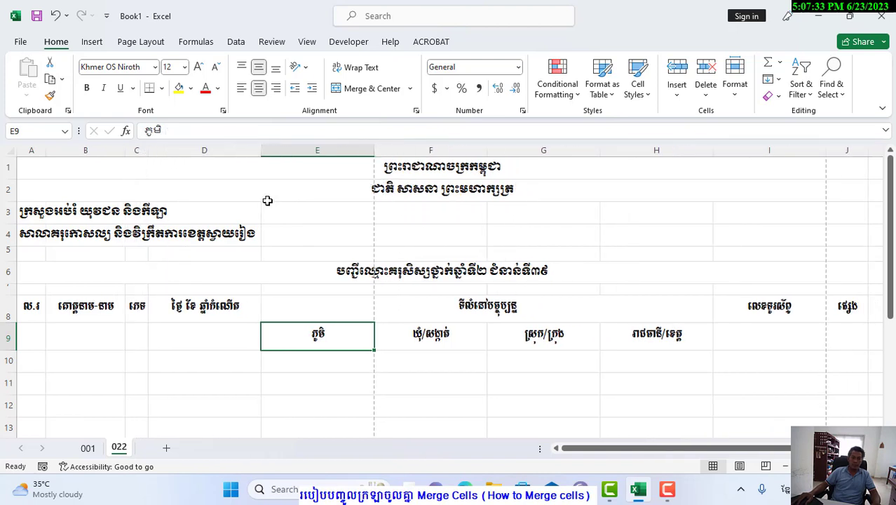
left_click_drag(260, 150, 227, 152)
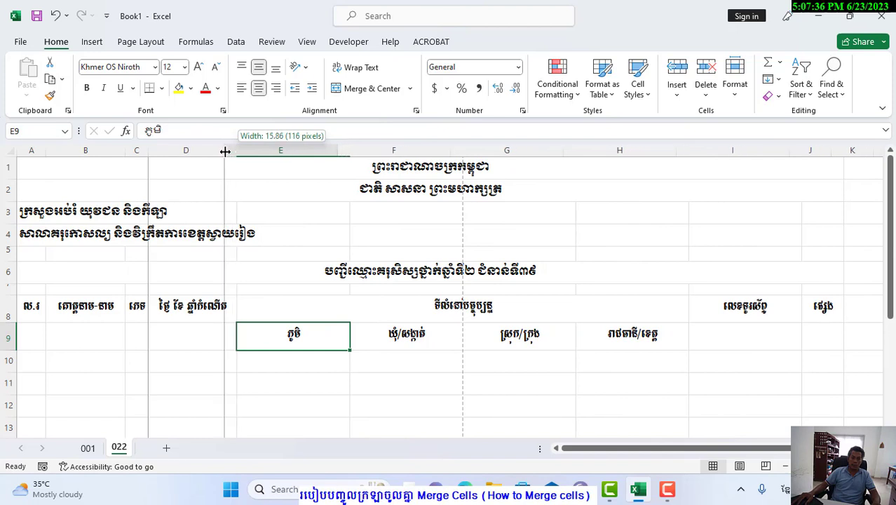
left_click(287, 149)
mouse_move(358, 160)
left_mouse_down()
mouse_move(679, 160)
mouse_move(633, 153)
left_mouse_up()
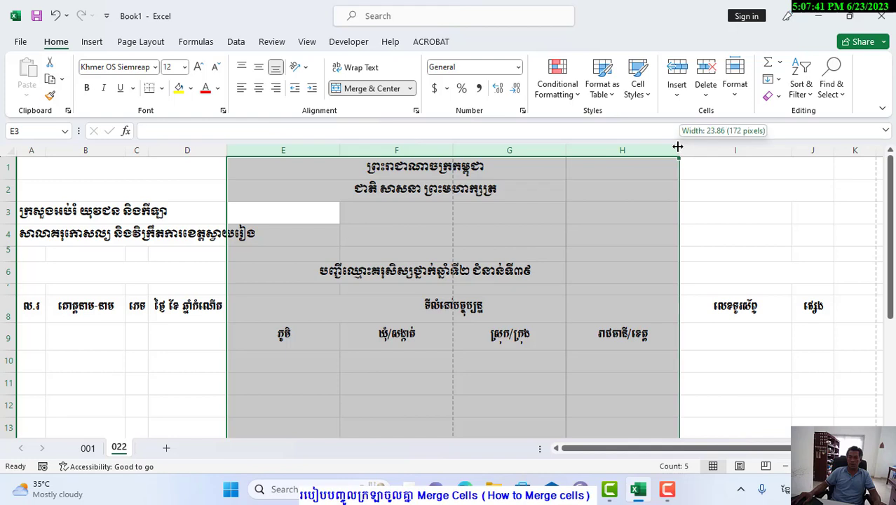
left_click(538, 331)
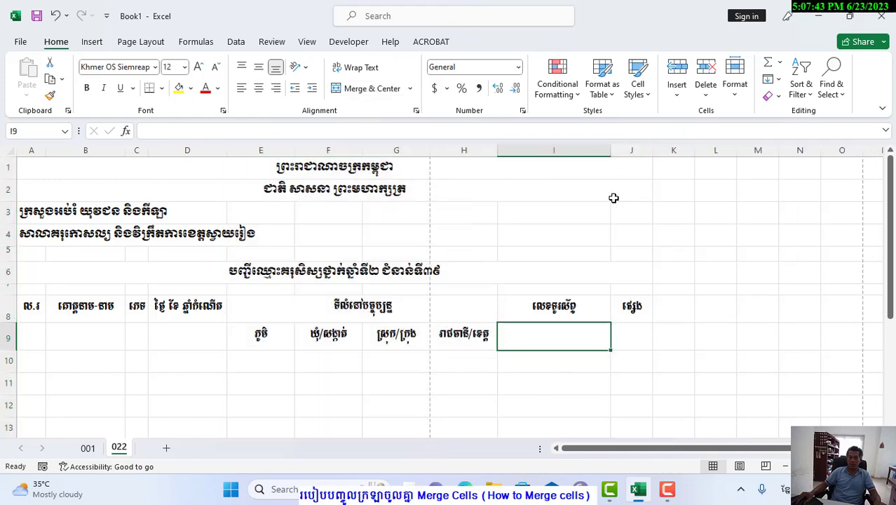
mouse_move(610, 157)
left_mouse_down()
mouse_move(584, 154)
mouse_move(618, 151)
left_mouse_up()
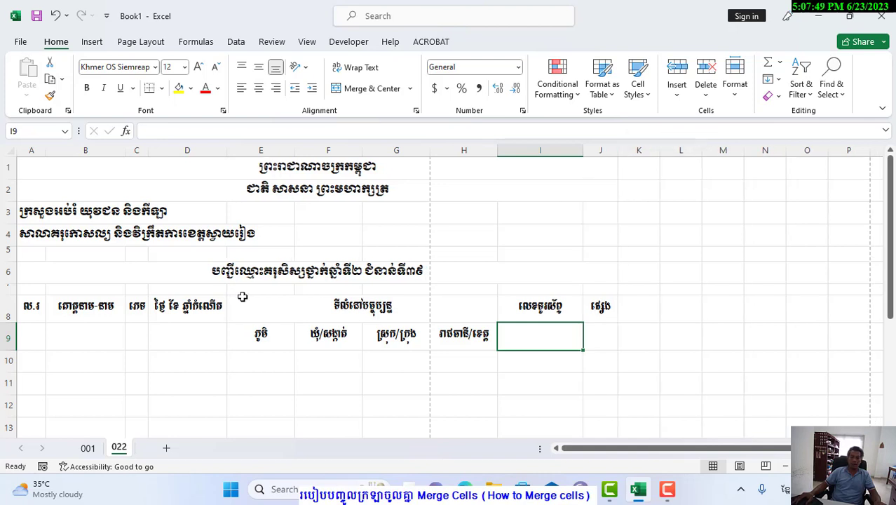
Step: Lower the print scale to 80% and narrow columns E–H to width 12.71
left_click(136, 44)
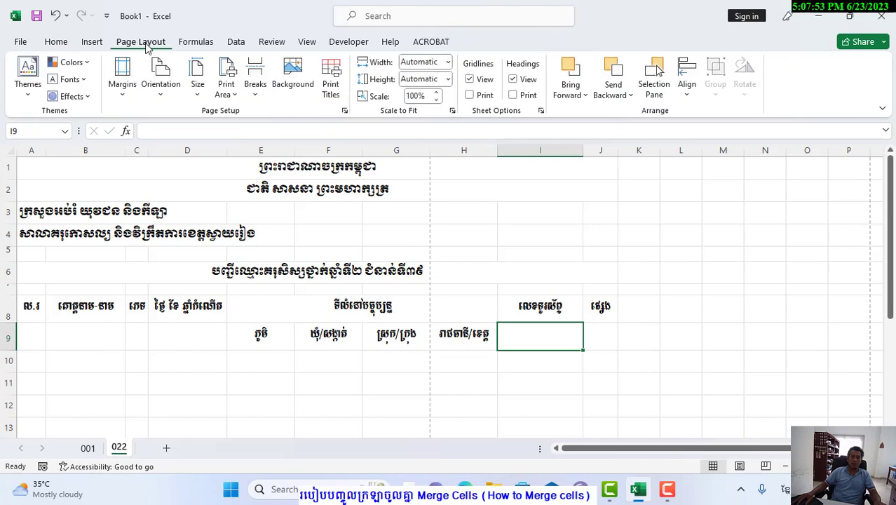
left_click(437, 100)
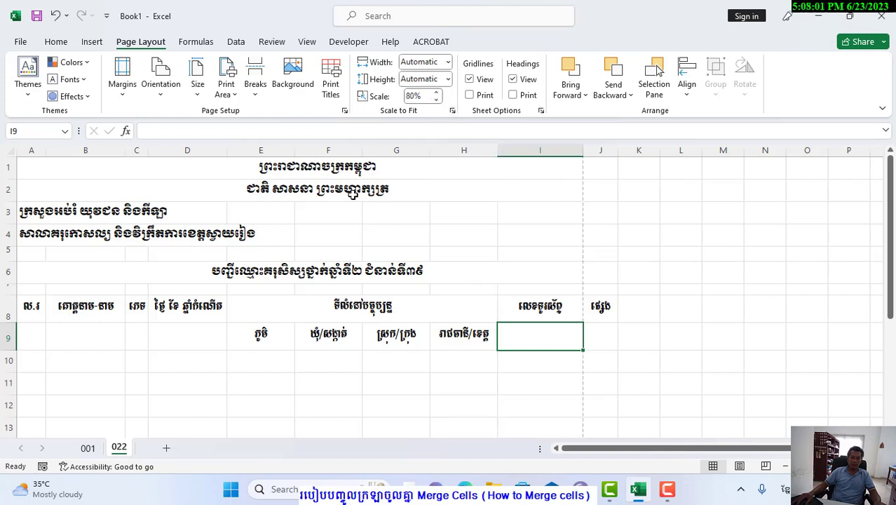
left_click_drag(261, 148, 498, 150)
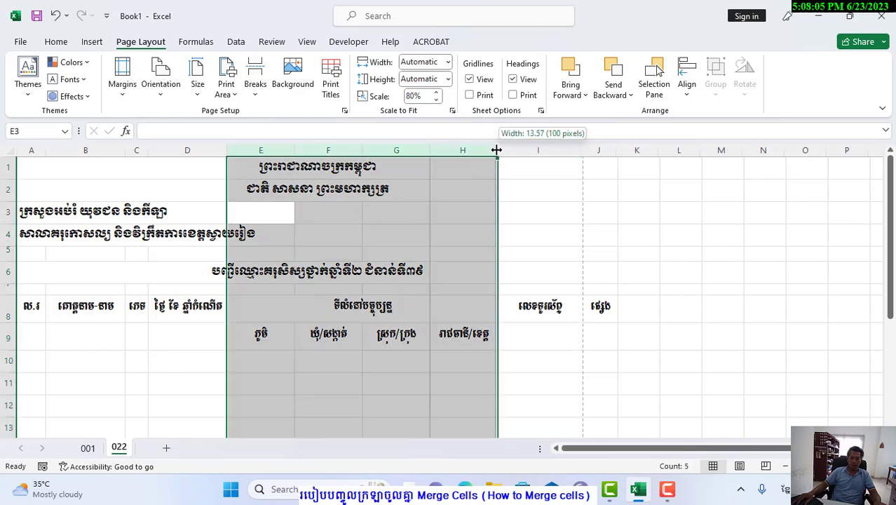
left_click_drag(498, 149, 474, 149)
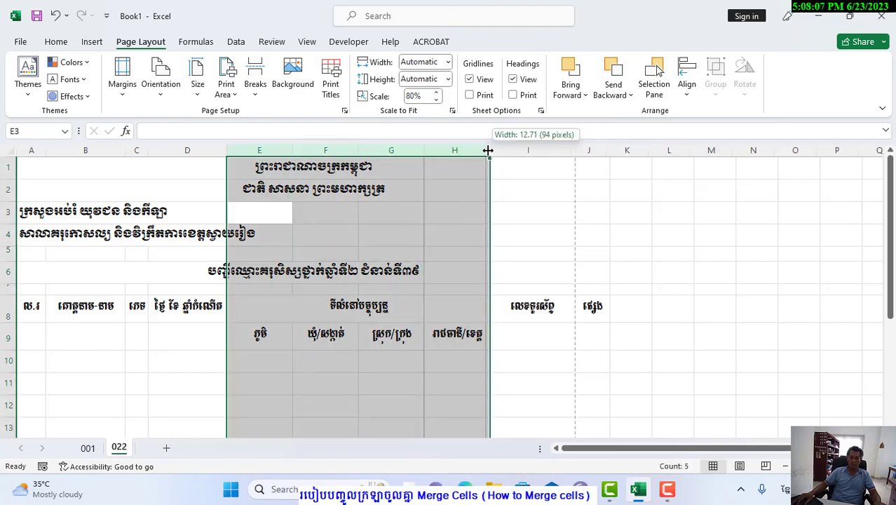
left_click(445, 222)
Step: Check the row 8 header cells and select A8:A9 for the ល.រ header
left_click(295, 324)
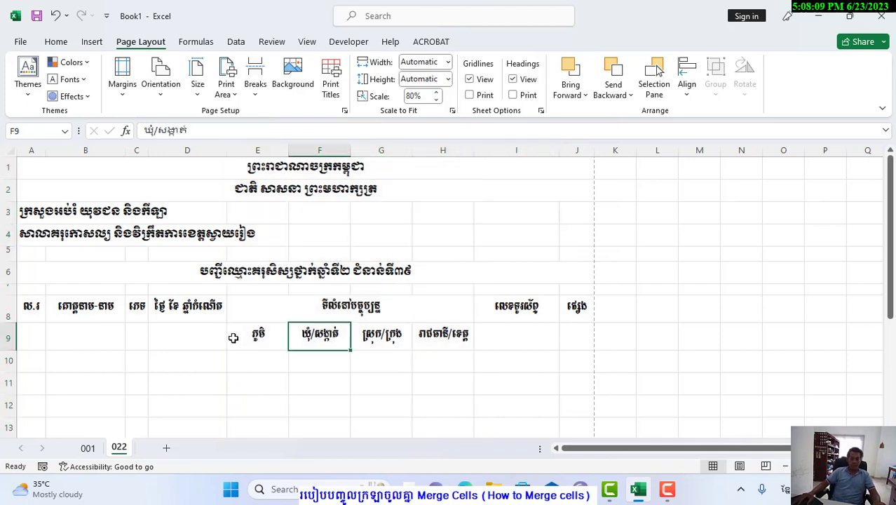
left_click(35, 342)
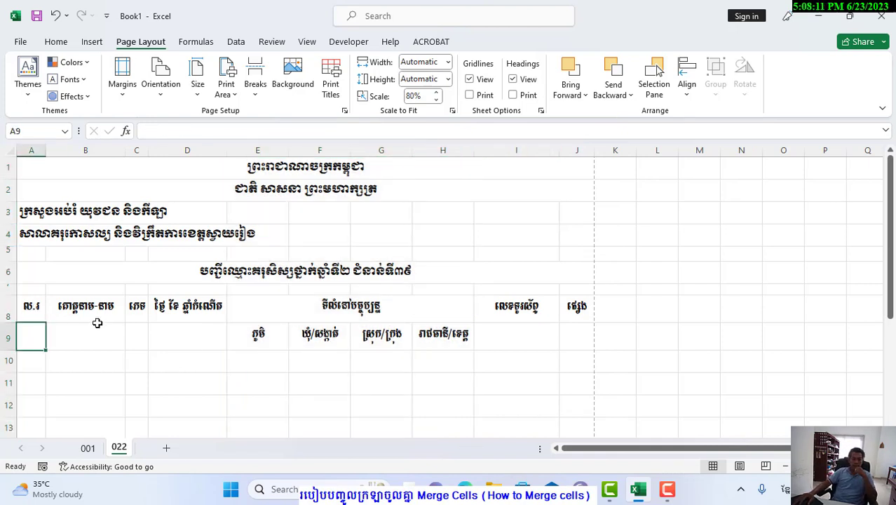
left_click(99, 317)
left_click(110, 346)
left_click(217, 329)
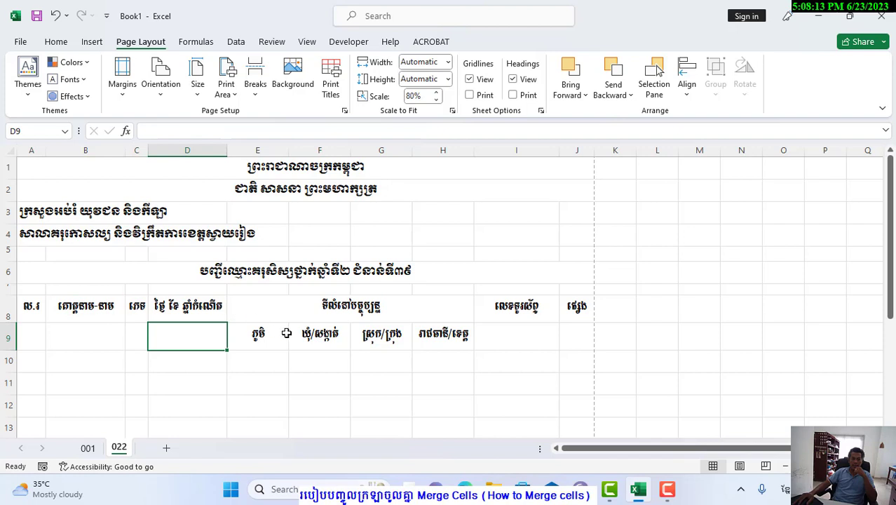
left_click(239, 317)
left_click(386, 341)
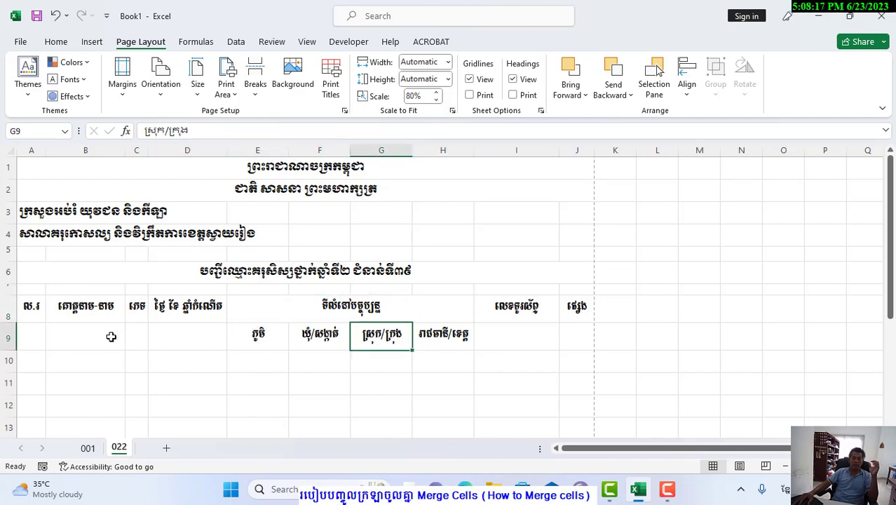
left_click_drag(37, 314, 38, 330)
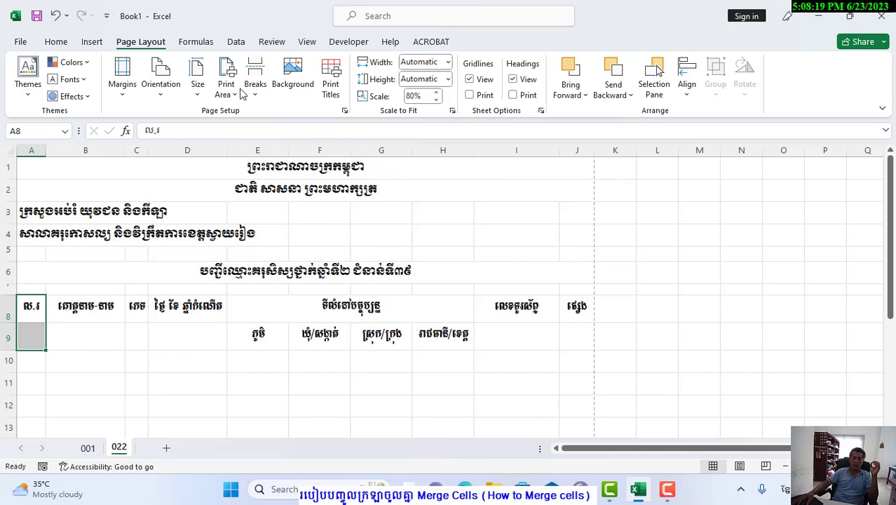
Step: Merge and centre the headers in columns A, B, C, D, I and J down rows 8–9
left_click(56, 43)
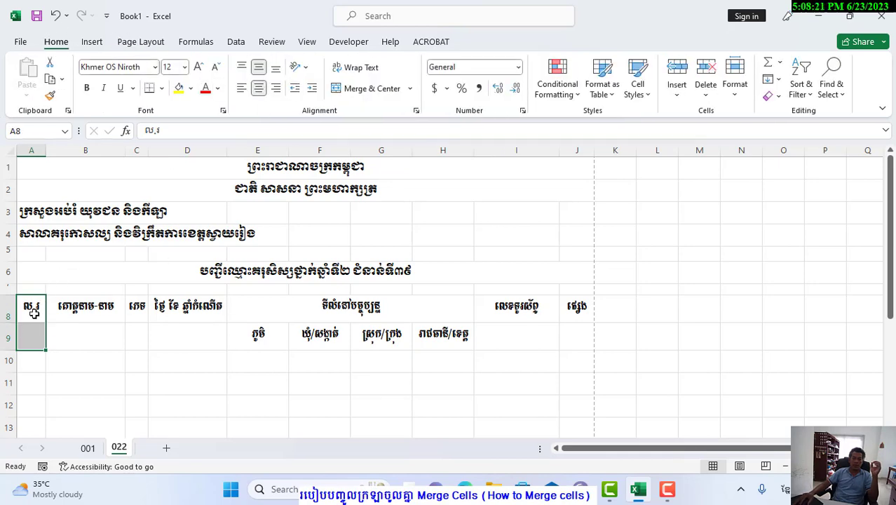
left_click(337, 88)
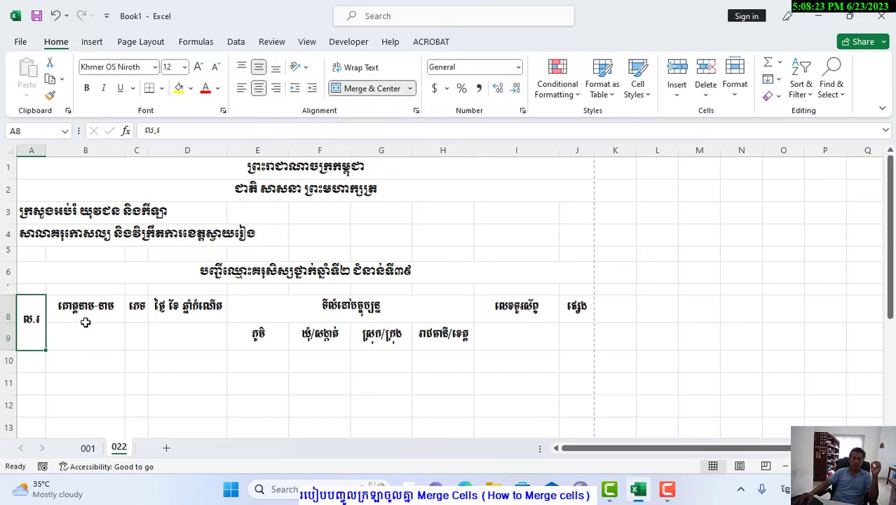
left_click_drag(85, 322, 91, 335)
left_click(366, 88)
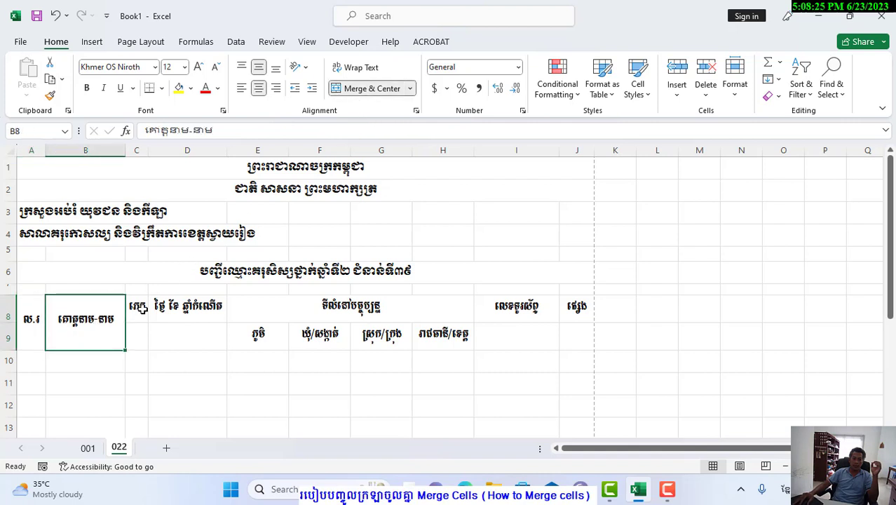
left_click_drag(136, 308, 136, 339)
left_click(371, 88)
left_click_drag(186, 303, 214, 318)
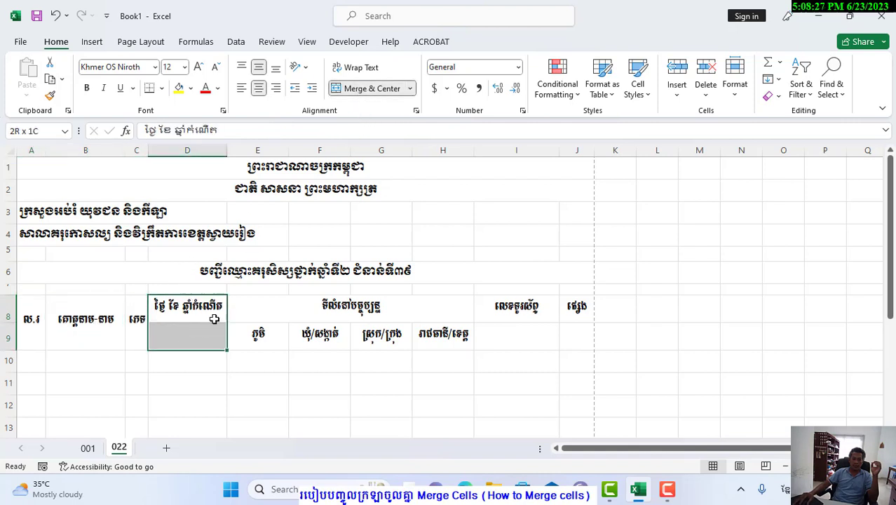
left_click(371, 88)
left_click_drag(508, 305, 508, 334)
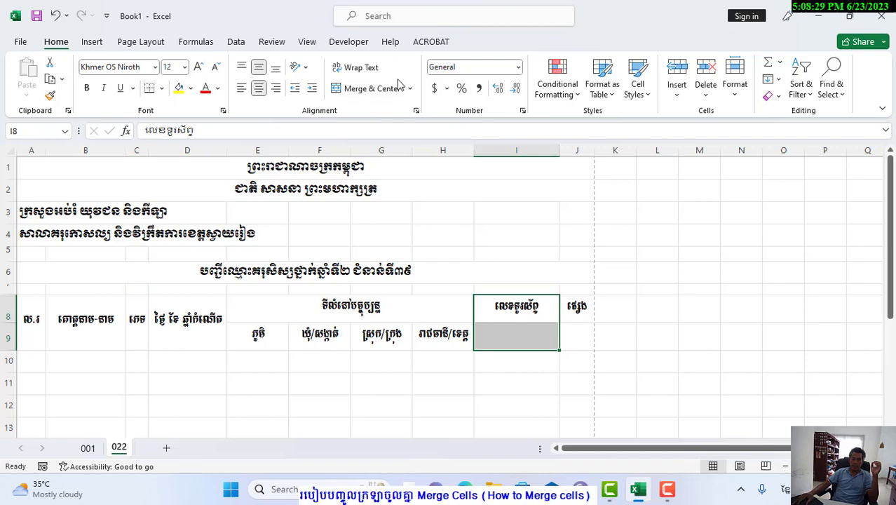
left_click(372, 88)
left_click_drag(577, 308, 577, 337)
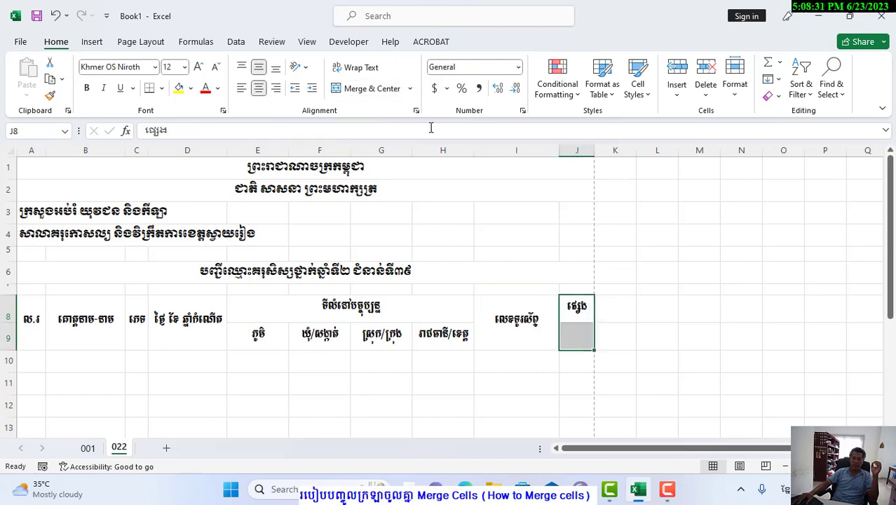
left_click(370, 86)
Step: Apply All Borders to the table A8:J19 and preview the page
scroll(312, 296, "down", 1)
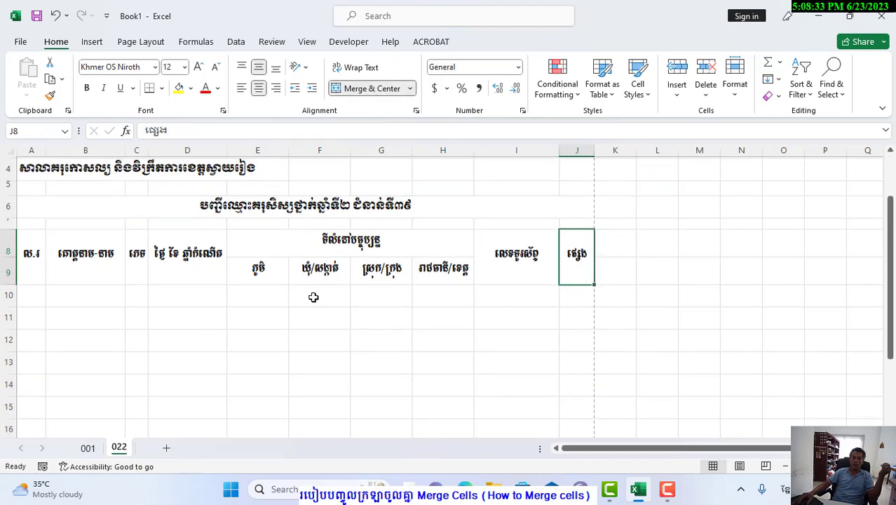
left_click_drag(32, 254, 585, 396)
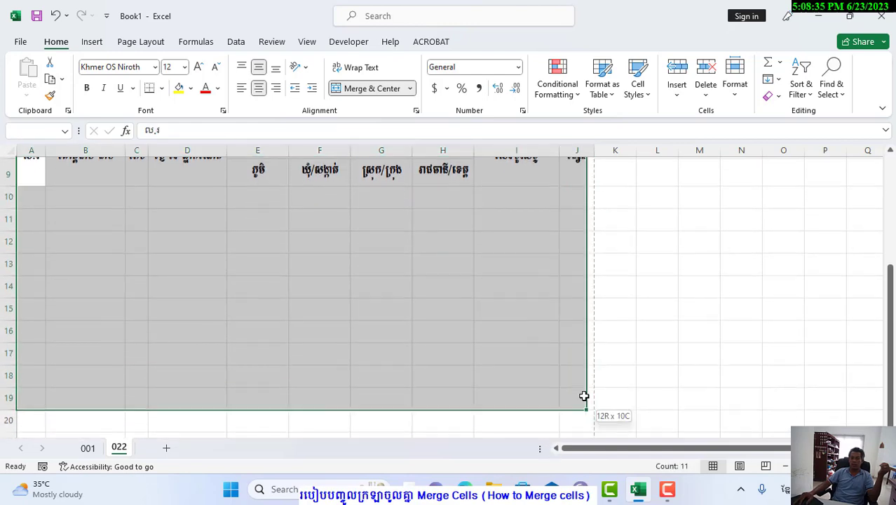
left_click(162, 88)
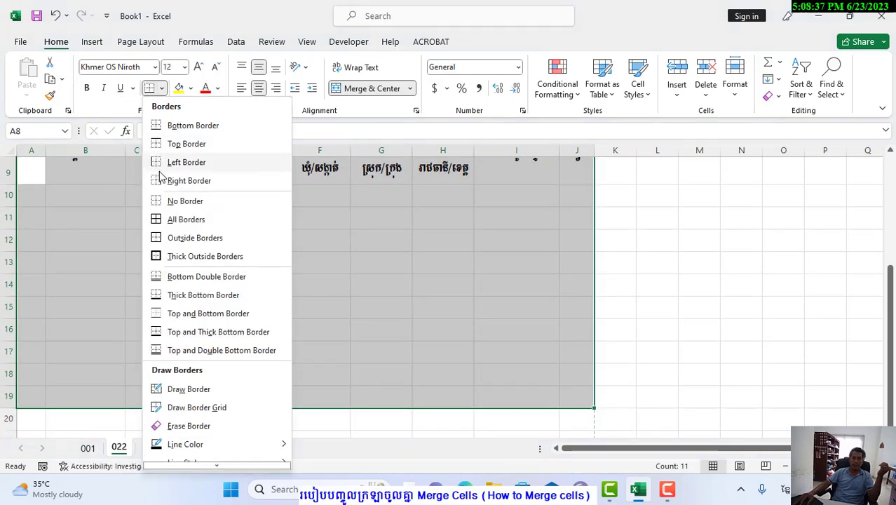
left_click(169, 226)
scroll(394, 314, "up", 3)
left_click(512, 248)
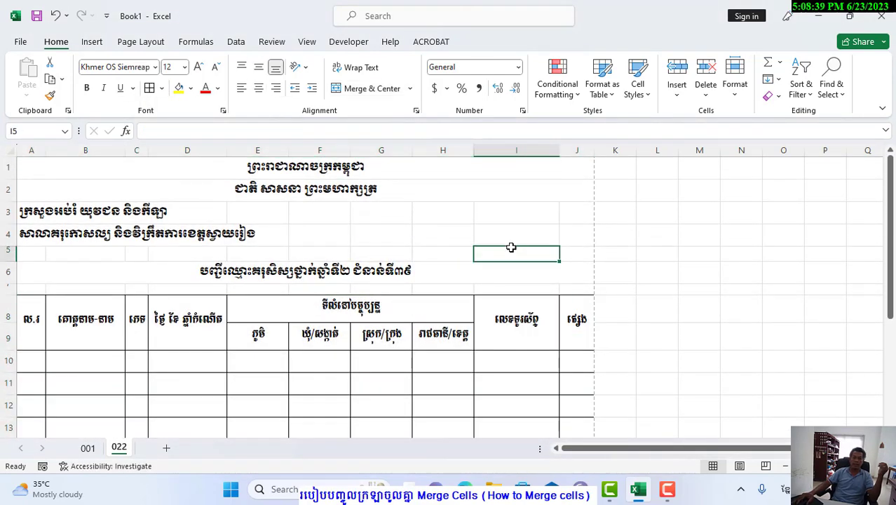
key("ctrl+p")
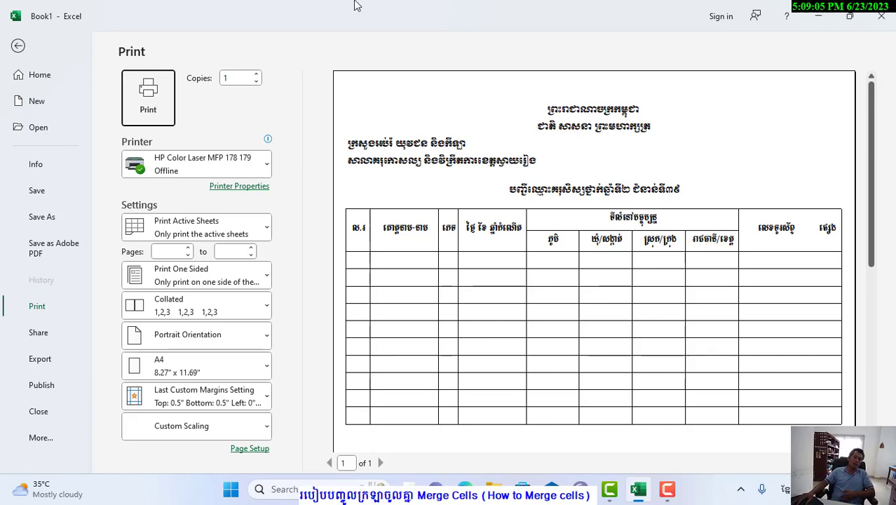
Step: Leave the one-page print preview and return to sheet 022
left_click(22, 48)
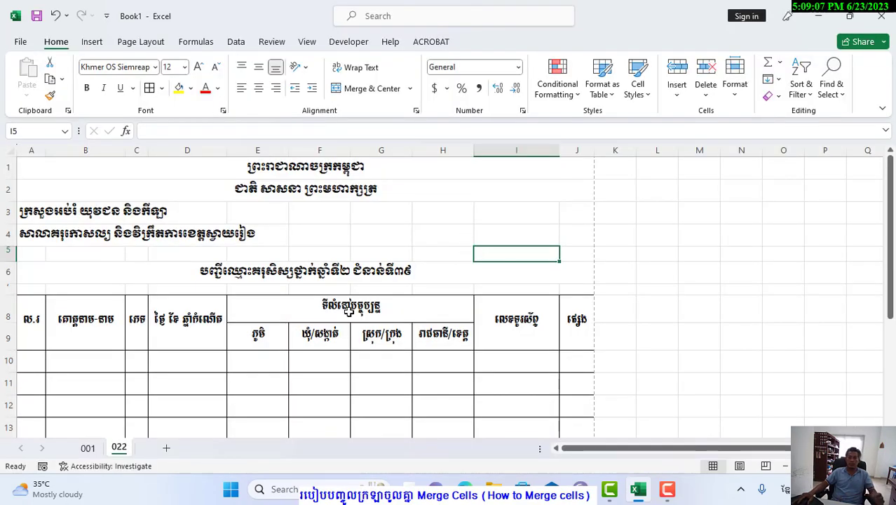